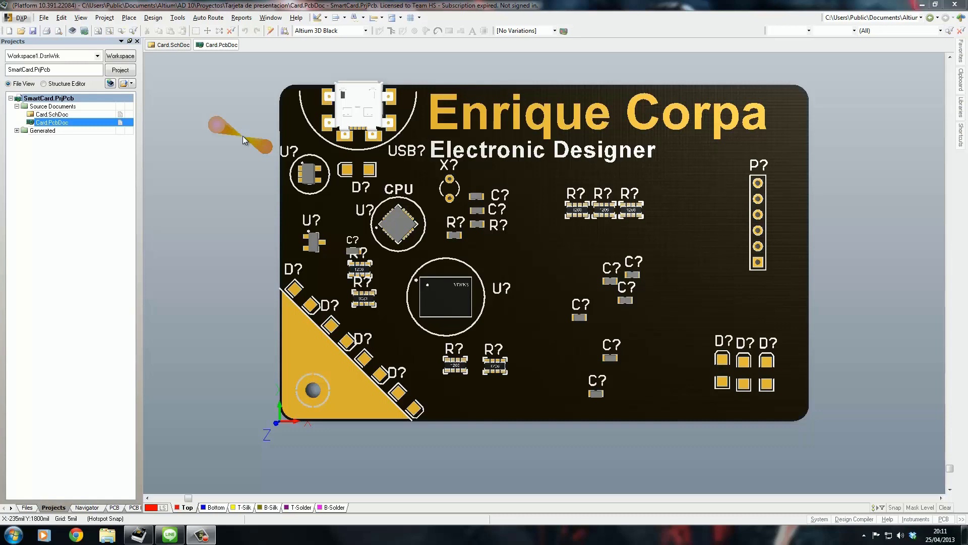
# Switch to the Card.SchDoc schematic and show the complete sheet
pyautogui.click(166, 46)
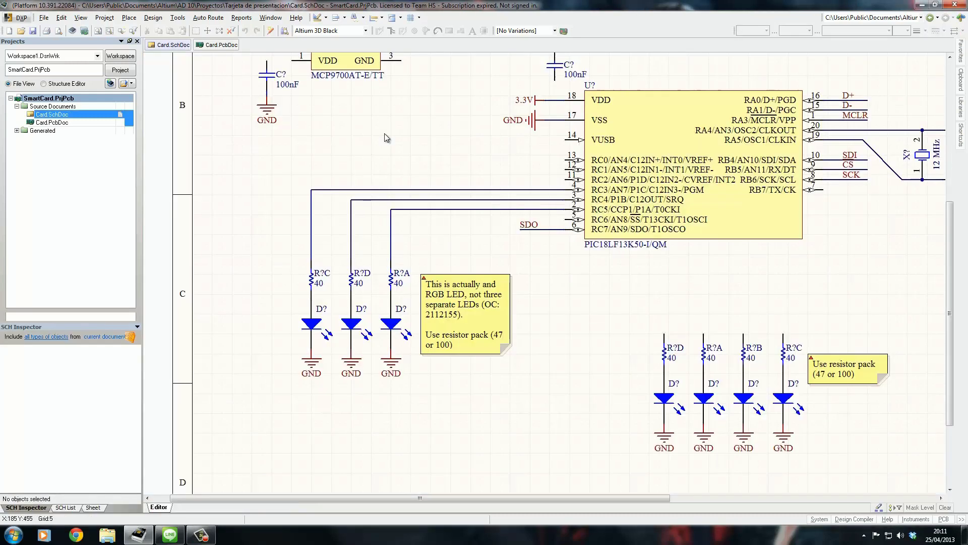
pyautogui.keyDown('ctrl'); pyautogui.scroll(-2, 578, 203); pyautogui.keyUp('ctrl')
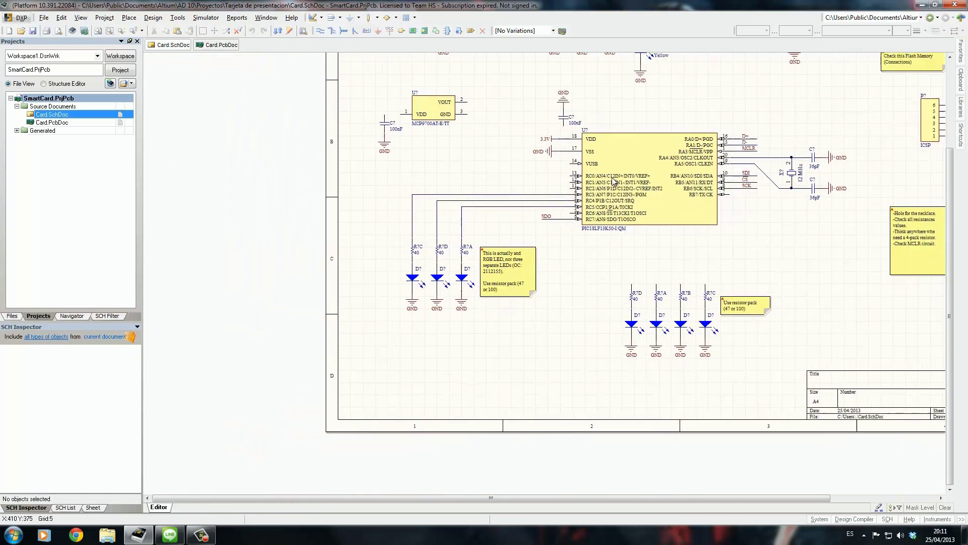
pyautogui.moveTo(700, 144); pyautogui.dragTo(591, 211, button='right')
pyautogui.keyDown('ctrl'); pyautogui.scroll(-1, 642, 185); pyautogui.keyUp('ctrl')
pyautogui.moveTo(657, 175); pyautogui.dragTo(645, 181, button='right')
pyautogui.keyDown('ctrl'); pyautogui.scroll(-2, 648, 174); pyautogui.keyUp('ctrl')
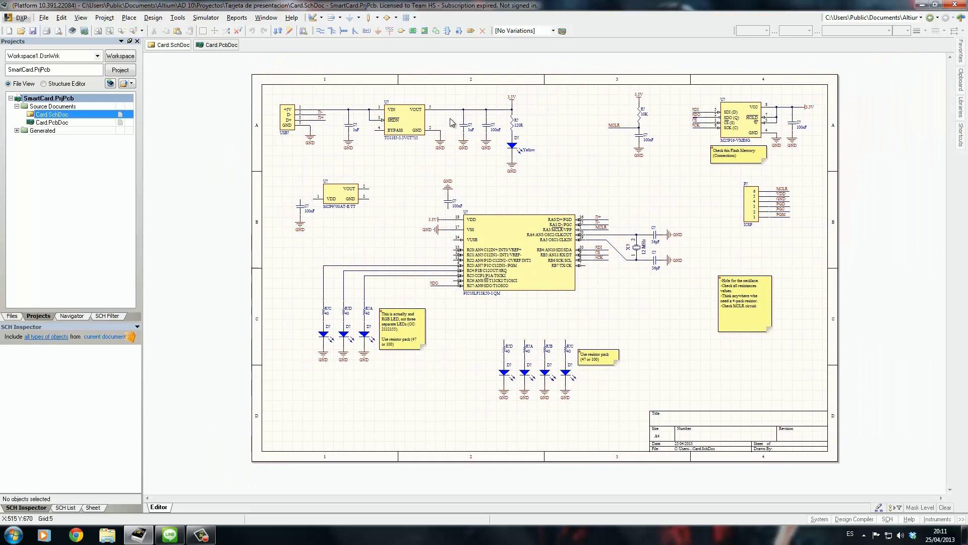
# Examine the USB connector and the TC1185-3.3VCT713 regulator circuit with its capacitors and yellow LED
pyautogui.moveTo(271, 99); pyautogui.dragTo(348, 156)
pyautogui.click(268, 99)
pyautogui.moveTo(362, 107); pyautogui.dragTo(522, 184)
pyautogui.click(562, 169)
pyautogui.moveTo(591, 154); pyautogui.dragTo(555, 153, button='right')
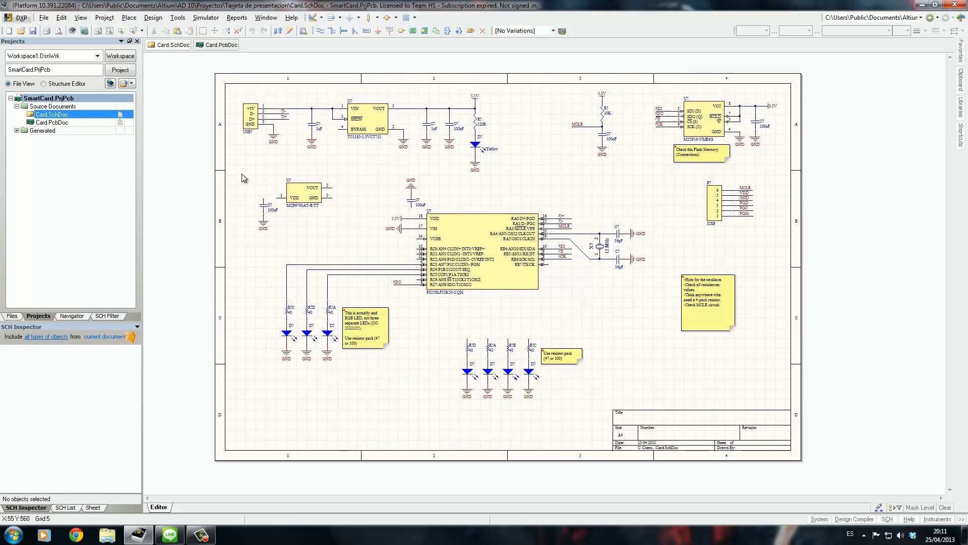
# Examine the MCP9700AT-E/TT sensor circuit and look briefly at the Card.PcbDoc board before returning to the schematic
pyautogui.moveTo(253, 174); pyautogui.dragTo(344, 232)
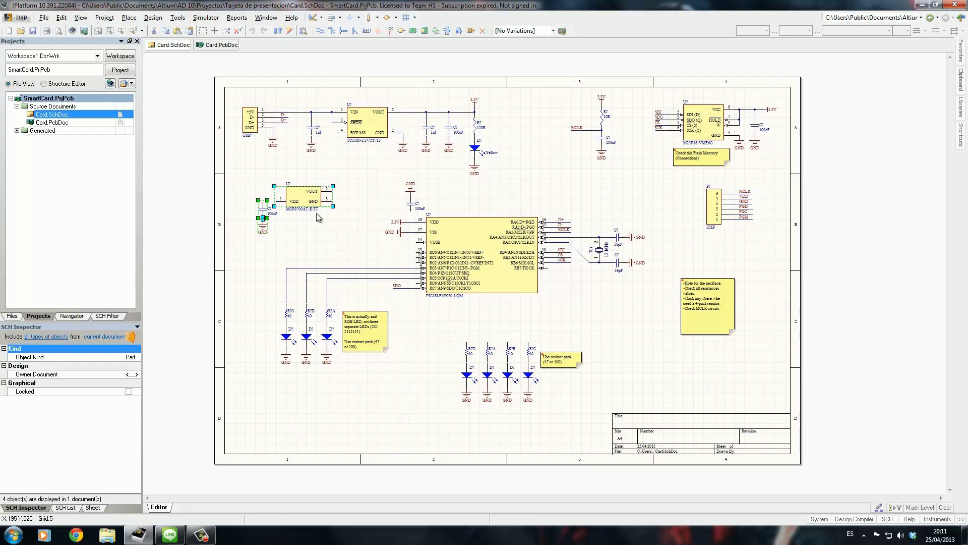
pyautogui.click(303, 174)
pyautogui.click(221, 45)
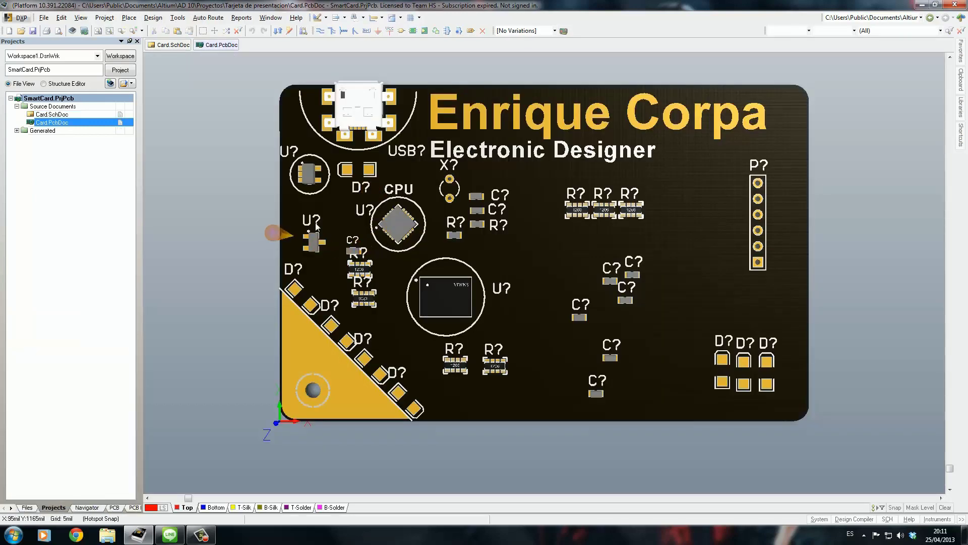
pyautogui.click(166, 45)
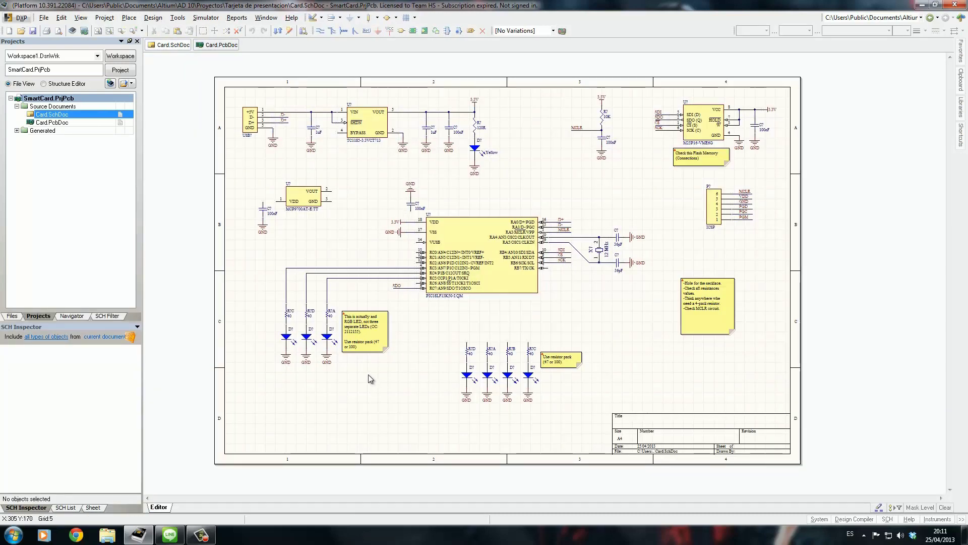
# Examine the RGB LED group and the four-LED group together with their resistor pack notes
pyautogui.moveTo(397, 373); pyautogui.dragTo(267, 301)
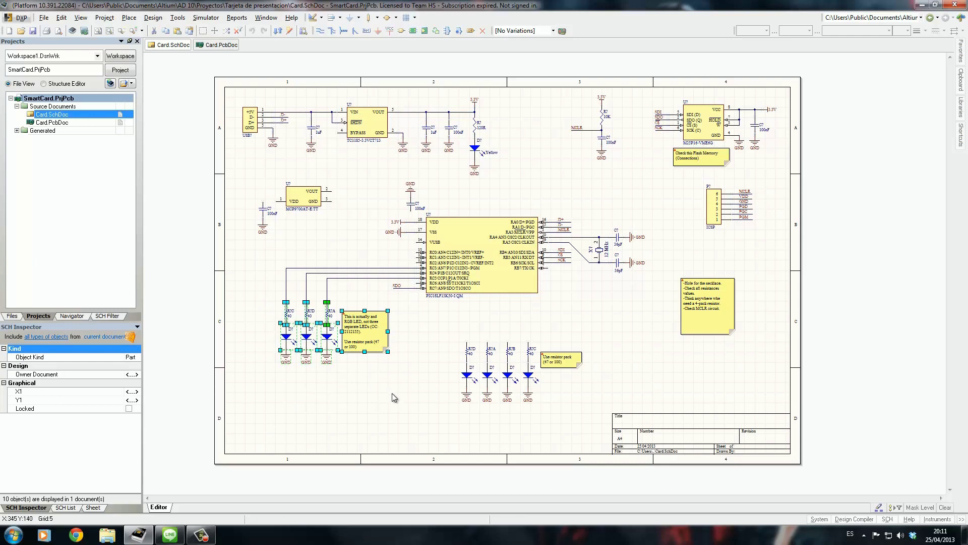
pyautogui.click(399, 379)
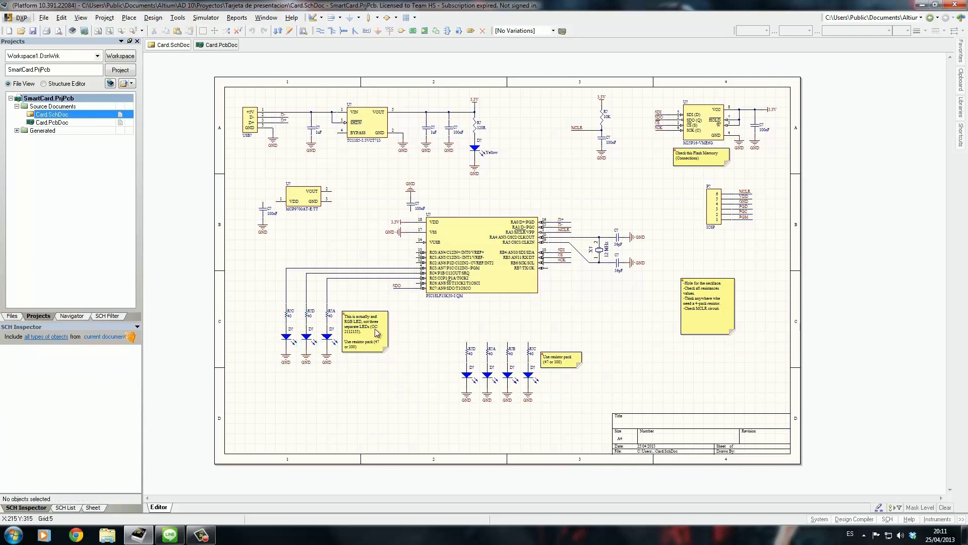
pyautogui.moveTo(436, 364); pyautogui.dragTo(353, 360, button='right')
pyautogui.moveTo(364, 320); pyautogui.dragTo(509, 421)
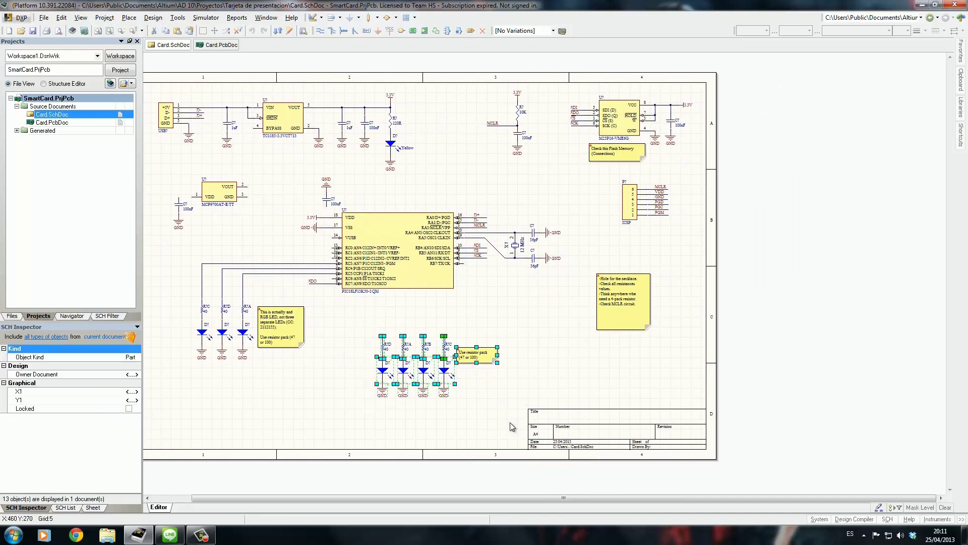
pyautogui.click(545, 369)
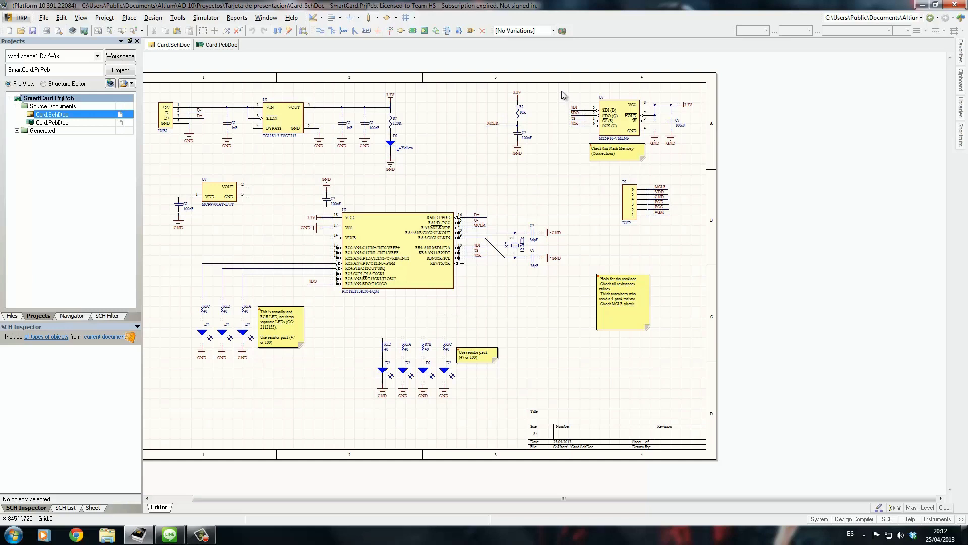
# Examine the M25P16-VME6G flash memory circuit and the ICSP connector in the schematic
pyautogui.moveTo(561, 90); pyautogui.dragTo(704, 194)
pyautogui.click(568, 153)
pyautogui.moveTo(505, 192); pyautogui.dragTo(518, 192, button='right')
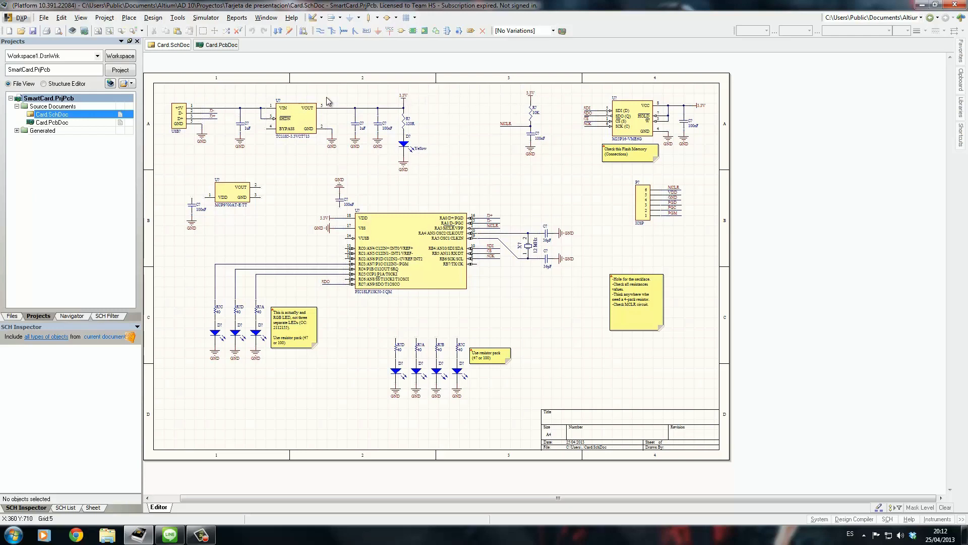
pyautogui.moveTo(575, 89); pyautogui.dragTo(737, 192)
pyautogui.click(707, 112)
# Examine the PIC18LF13K50-I/QM microcontroller, its pin connections and the 12 MHz crystal circuit up close
pyautogui.keyDown('ctrl'); pyautogui.scroll(2, 363, 299); pyautogui.keyUp('ctrl')
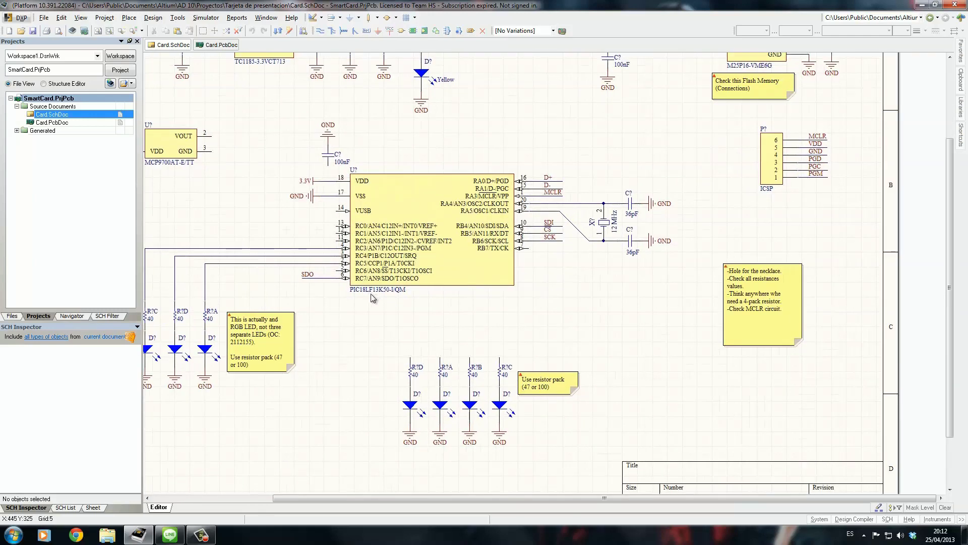
pyautogui.moveTo(371, 295); pyautogui.dragTo(373, 295, button='right')
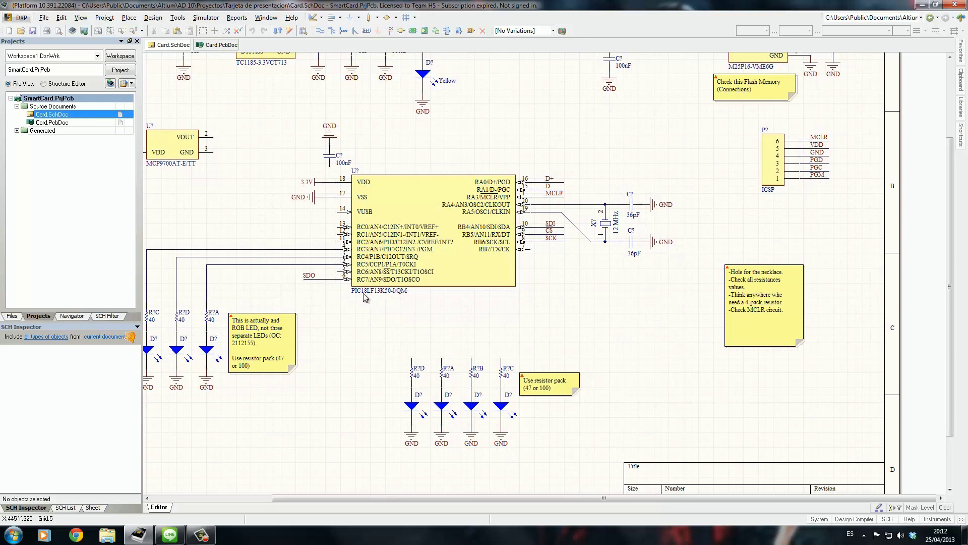
pyautogui.moveTo(364, 299); pyautogui.dragTo(373, 308, button='right')
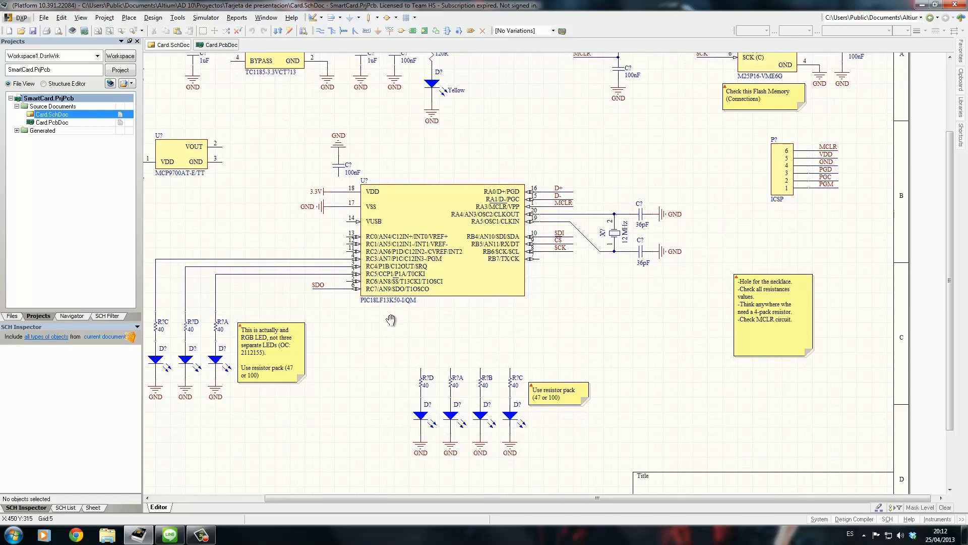
pyautogui.scroll(1, 389, 323)
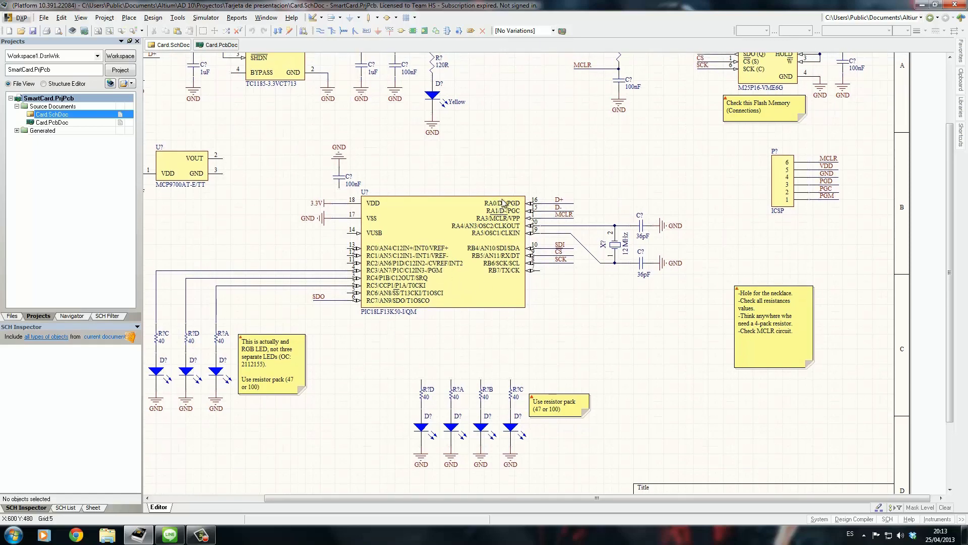
pyautogui.moveTo(492, 132); pyautogui.dragTo(512, 183, button='right')
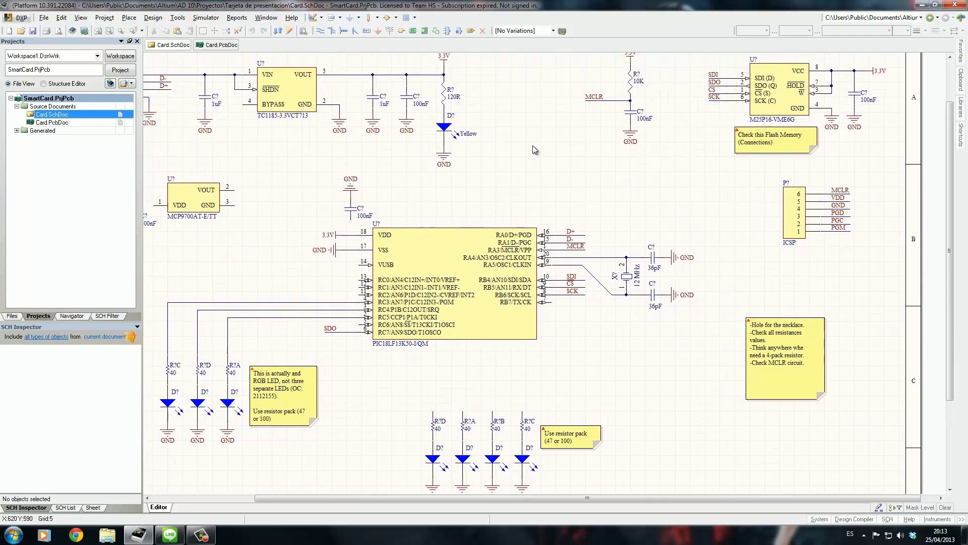
pyautogui.scroll(1, 532, 155)
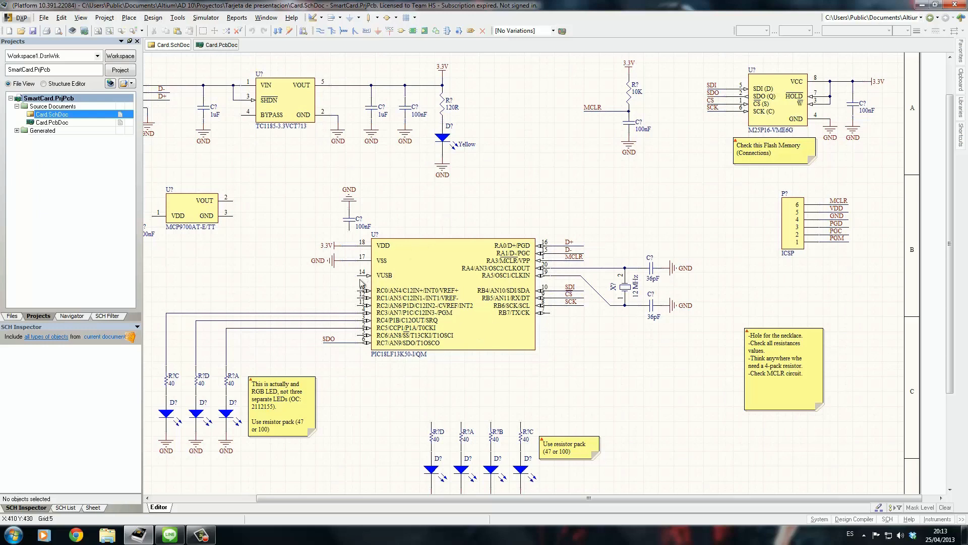
pyautogui.moveTo(337, 261)
pyautogui.mouseDown()
pyautogui.moveTo(356, 265)
pyautogui.moveTo(342, 262)
pyautogui.mouseUp()
pyautogui.moveTo(332, 276); pyautogui.dragTo(344, 288, button='right')
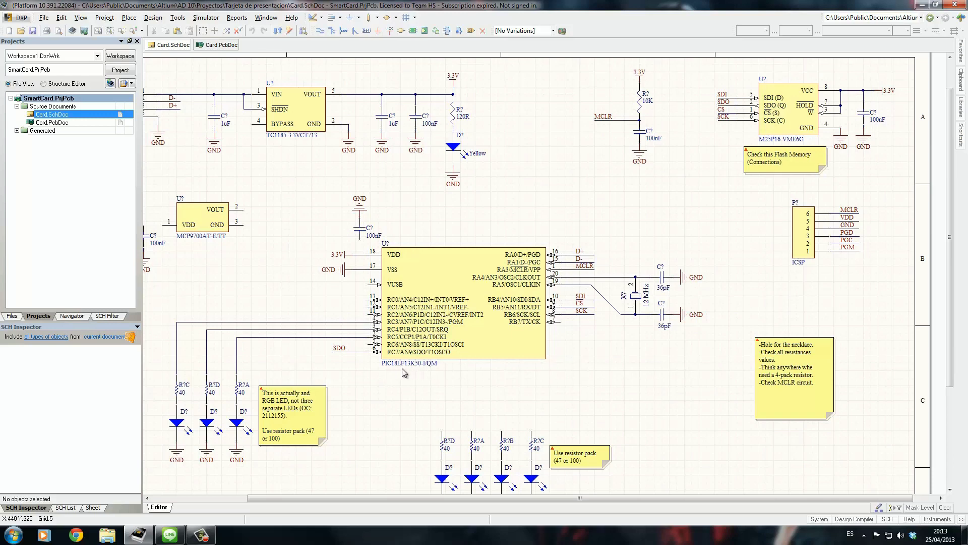
pyautogui.moveTo(354, 288); pyautogui.dragTo(368, 291, button='right')
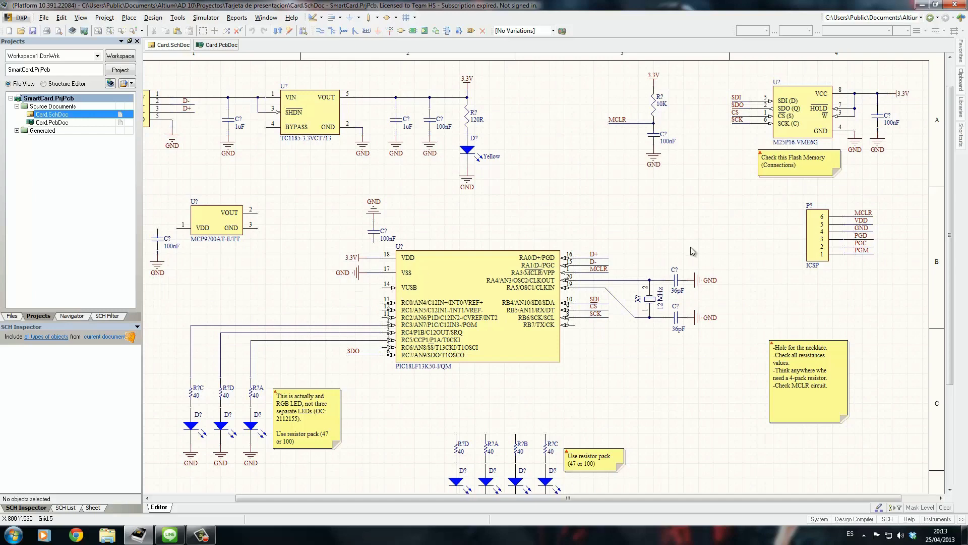
pyautogui.moveTo(710, 229)
pyautogui.mouseDown(button='right')
pyautogui.moveTo(698, 195)
pyautogui.moveTo(704, 211)
pyautogui.mouseUp(button='right')
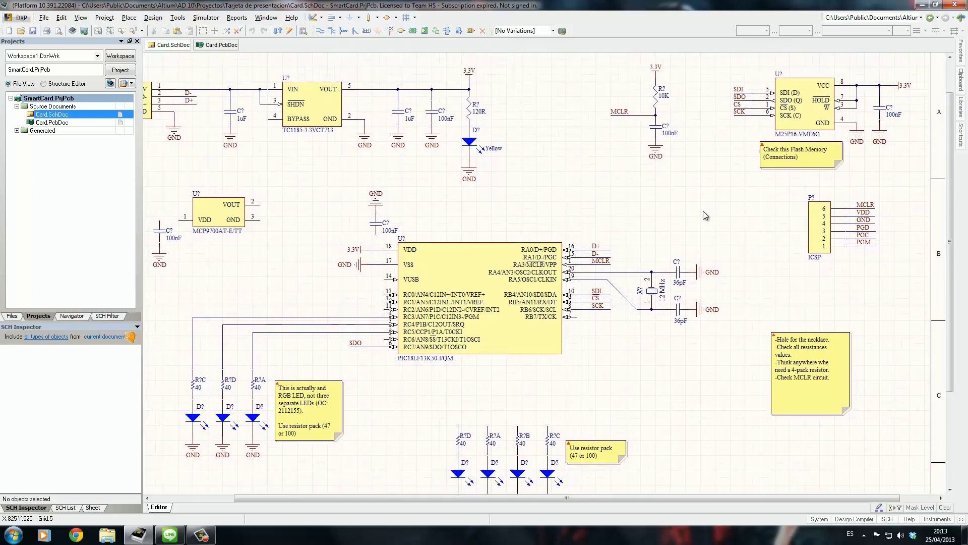
pyautogui.keyDown('ctrl'); pyautogui.scroll(-2, 681, 207); pyautogui.keyUp('ctrl')
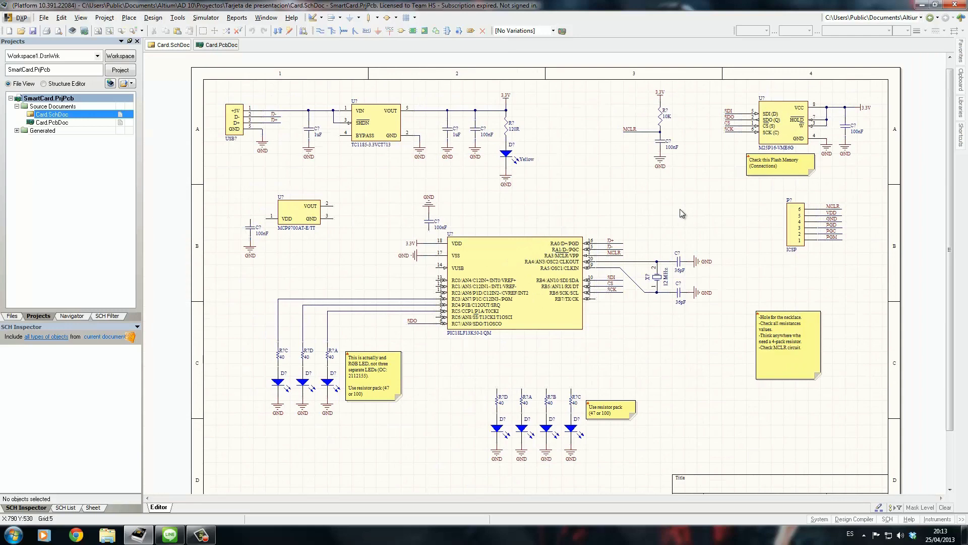
# Open the Card.PcbDoc board and rotate the 3D view to inspect its back and front sides
pyautogui.click(230, 47)
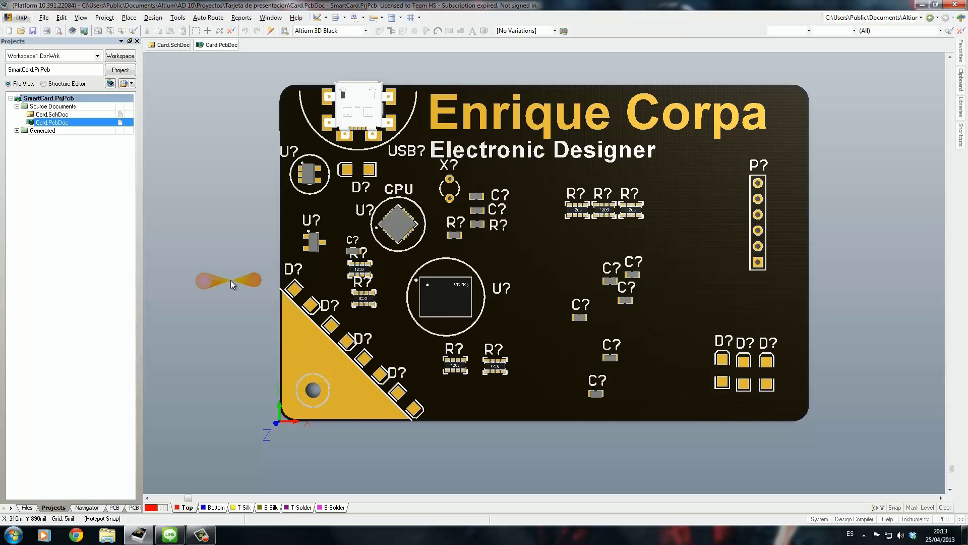
pyautogui.press('shift')
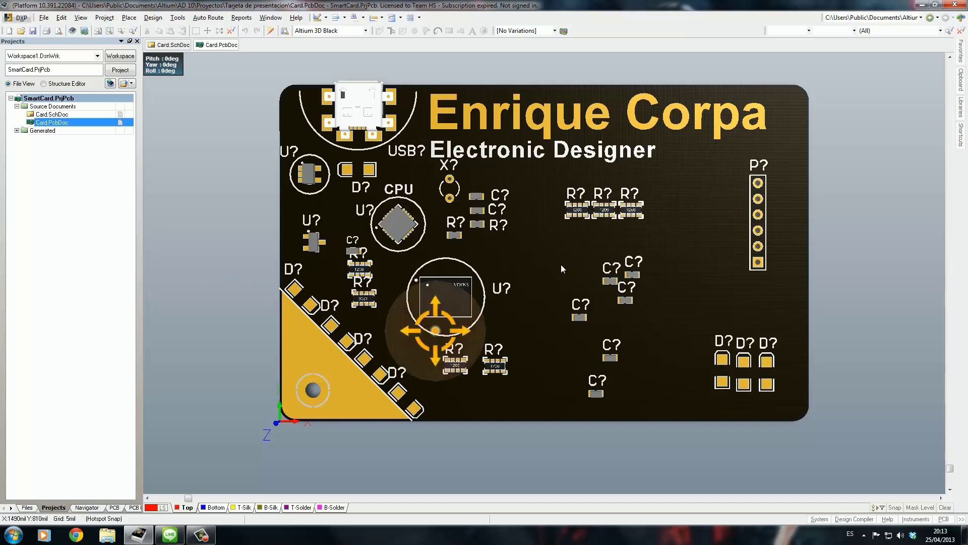
pyautogui.keyDown('shift'); pyautogui.moveTo(464, 330); pyautogui.dragTo(562, 337, button='right'); pyautogui.keyUp('shift')
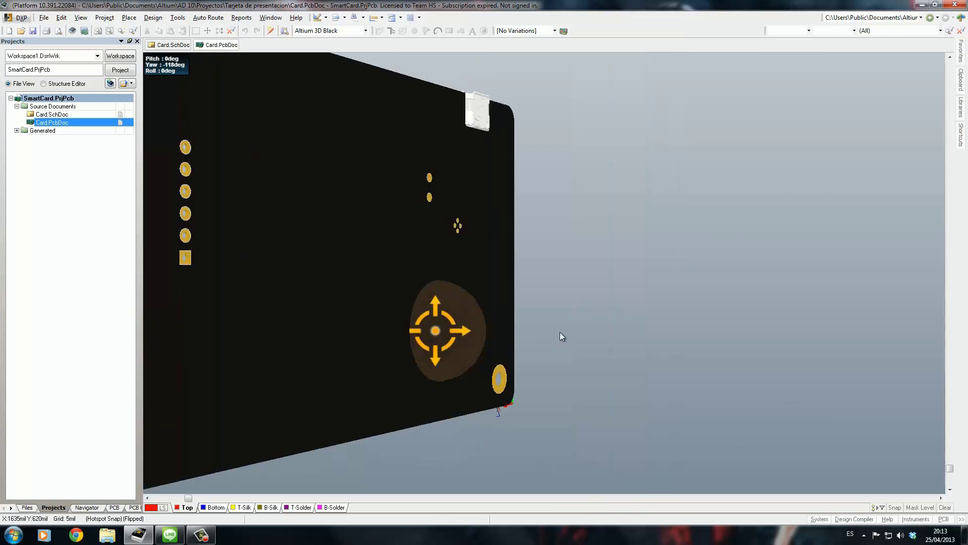
pyautogui.keyDown('shift'); pyautogui.moveTo(465, 332); pyautogui.dragTo(890, 316, button='right'); pyautogui.keyUp('shift')
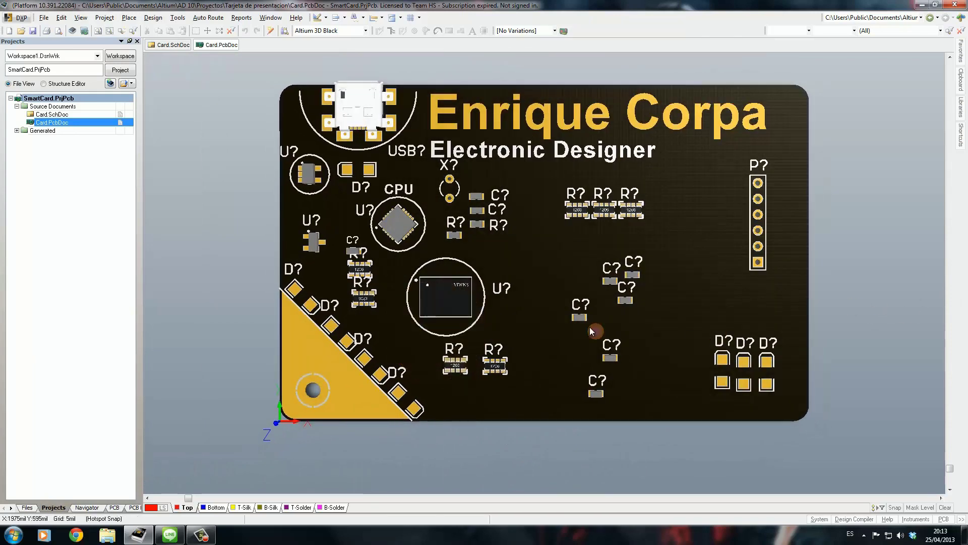
# Examine the component placement on the front of the 3D board, including the chips, LEDs, resistor packs and capacitors
pyautogui.moveTo(554, 317); pyautogui.dragTo(573, 327, button='right')
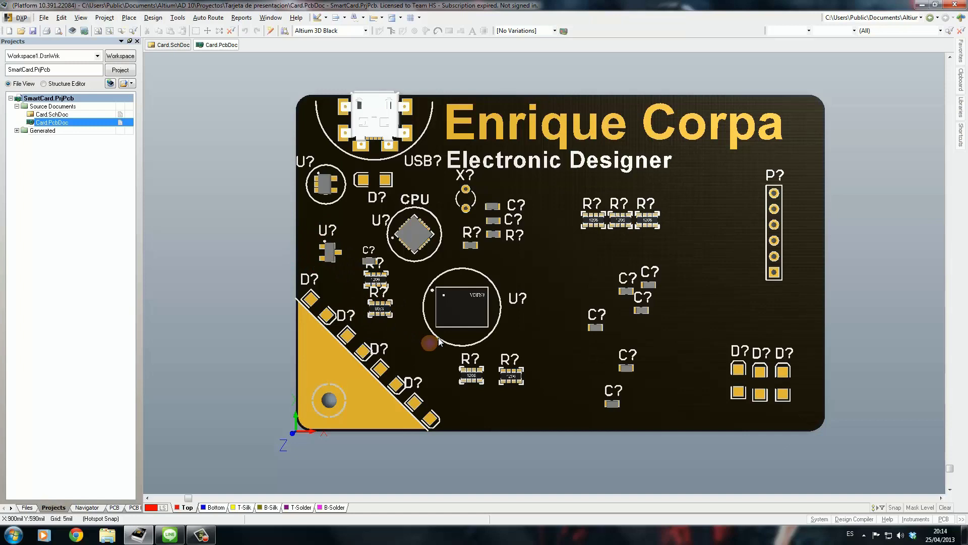
pyautogui.moveTo(710, 271); pyautogui.dragTo(698, 283, button='right')
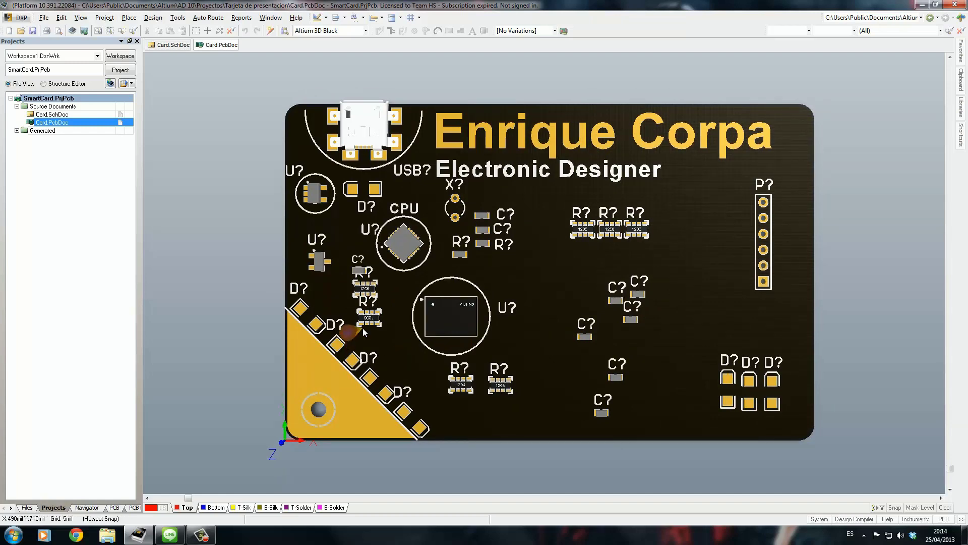
pyautogui.hscroll(-1, 362, 328)
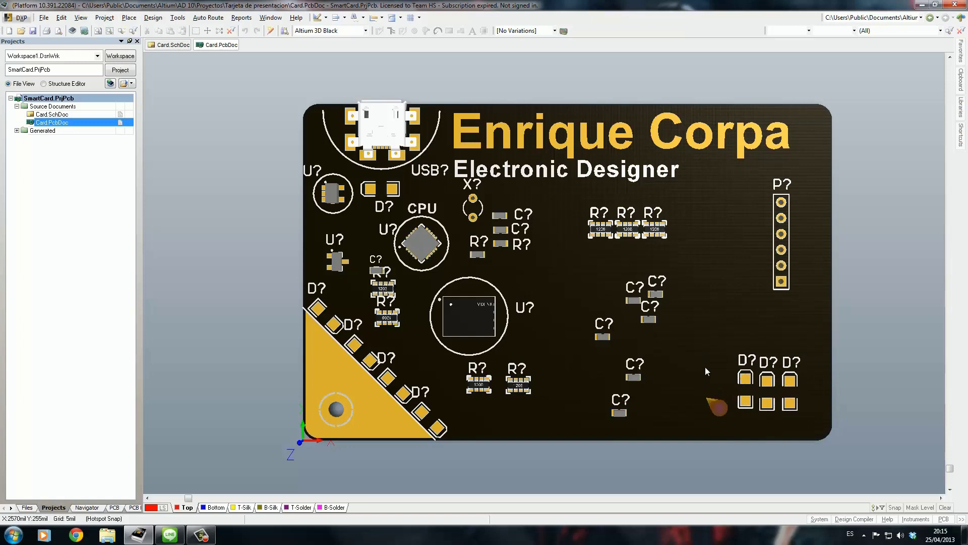
pyautogui.moveTo(777, 397); pyautogui.dragTo(756, 396, button='right')
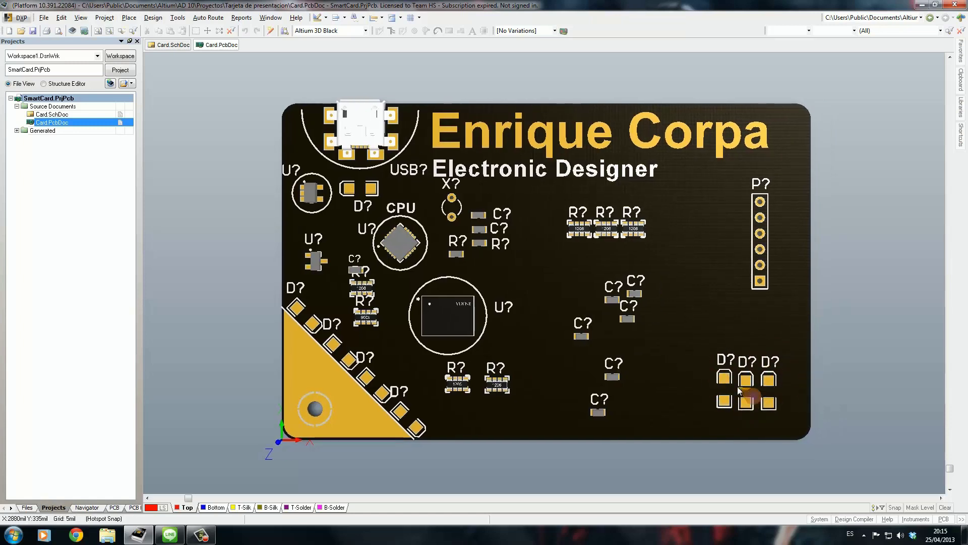
pyautogui.moveTo(510, 289); pyautogui.dragTo(526, 315, button='right')
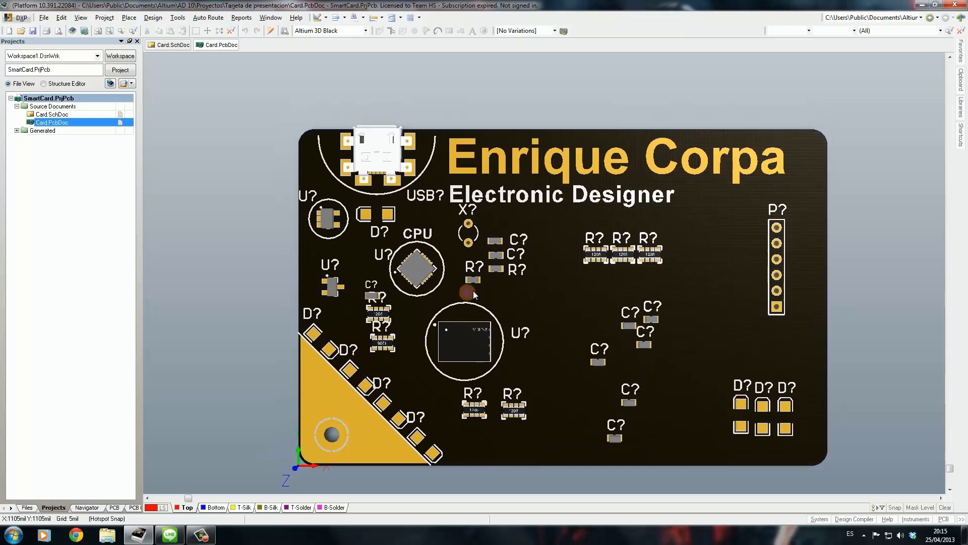
pyautogui.moveTo(515, 251); pyautogui.dragTo(492, 248, button='right')
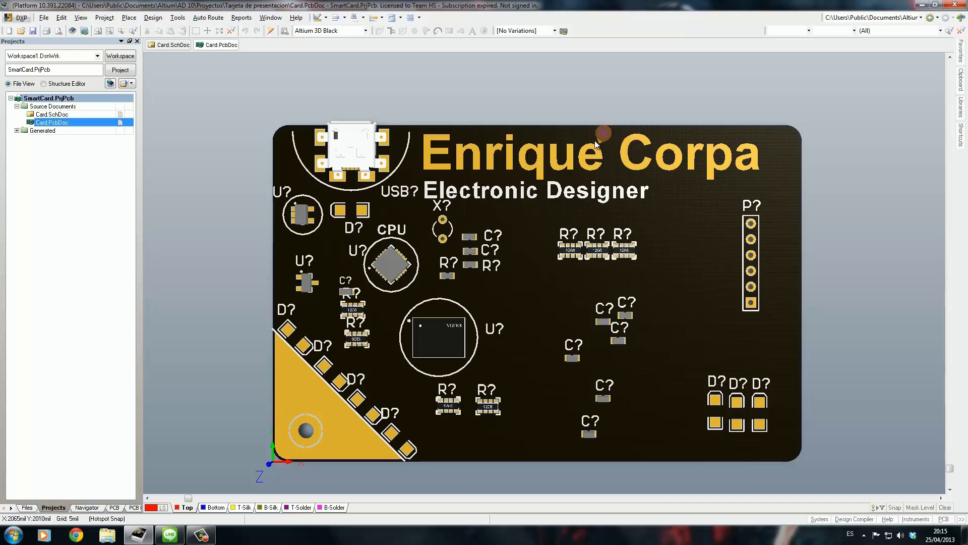
pyautogui.moveTo(494, 240); pyautogui.dragTo(504, 220, button='right')
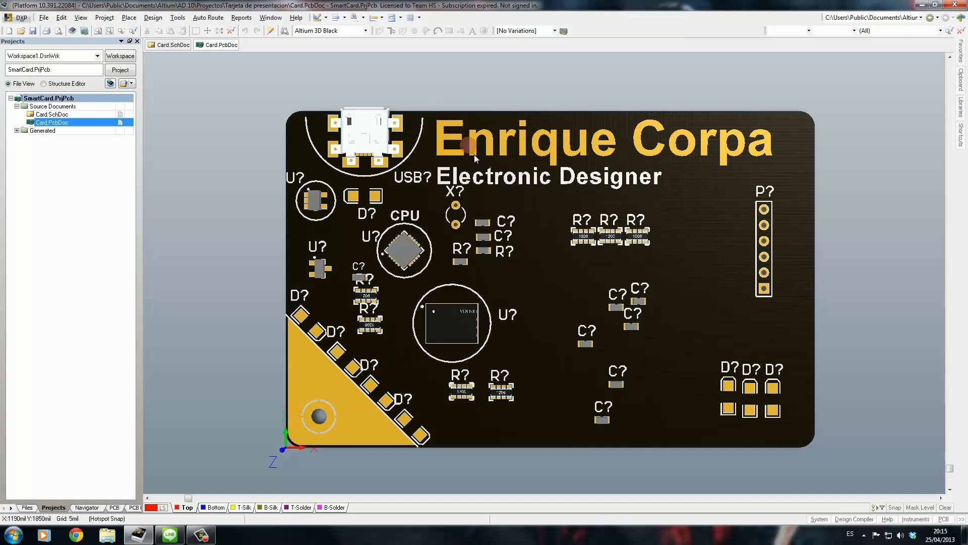
pyautogui.moveTo(528, 181); pyautogui.dragTo(518, 189, button='right')
pyautogui.moveTo(568, 287); pyautogui.dragTo(601, 282, button='right')
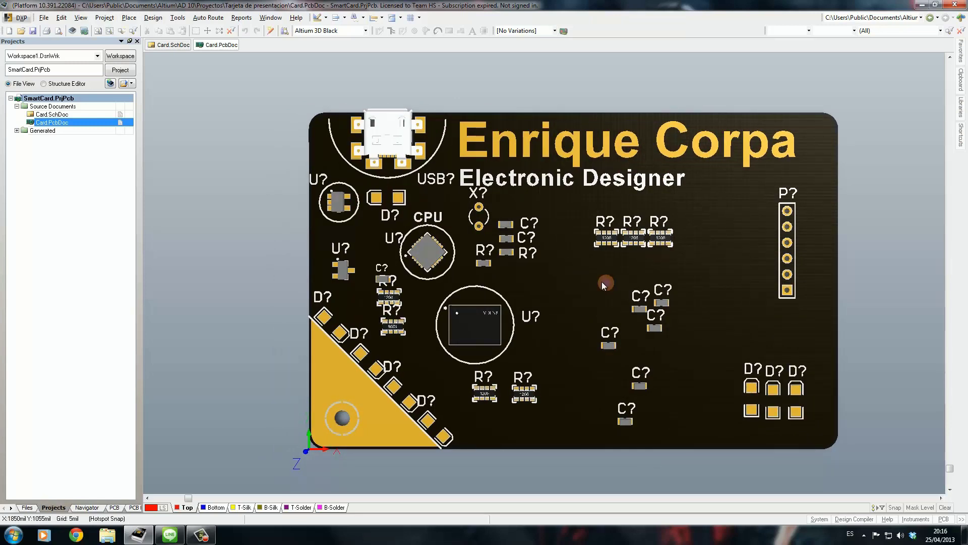
pyautogui.moveTo(593, 273); pyautogui.dragTo(576, 270, button='right')
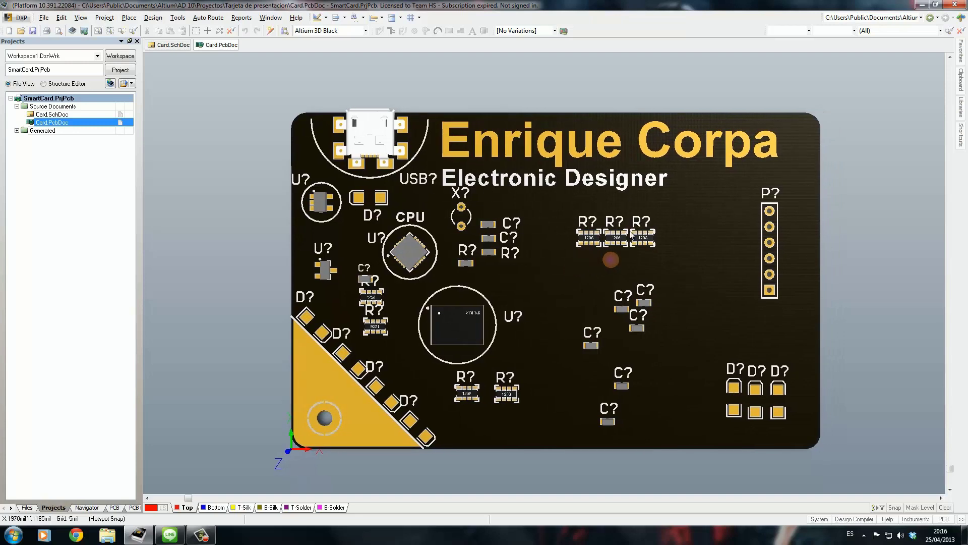
# Examine the micro-USB connector up close on the 3D board and read its Molex 47491-0001 datasheet in Adobe Reader
pyautogui.moveTo(544, 238); pyautogui.dragTo(563, 264, button='right')
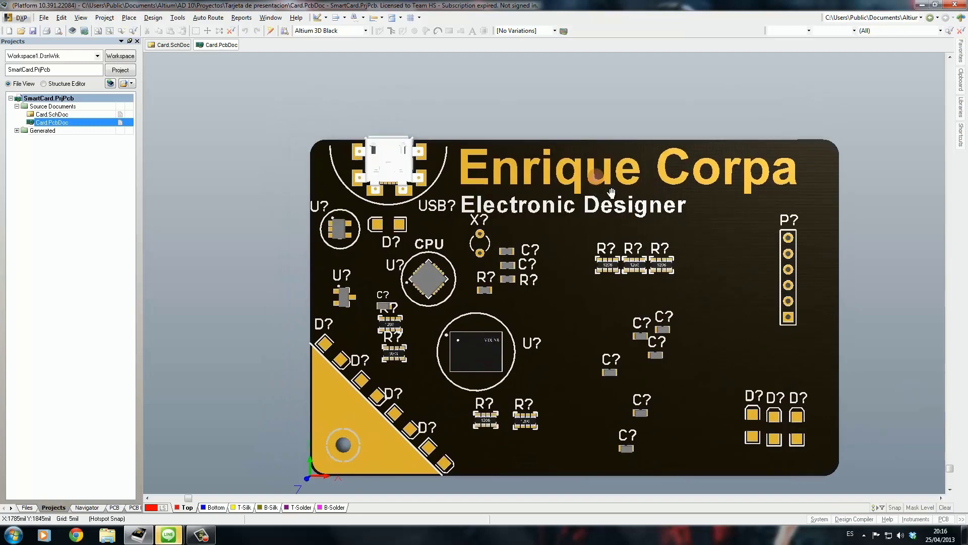
pyautogui.moveTo(605, 185); pyautogui.dragTo(636, 202, button='right')
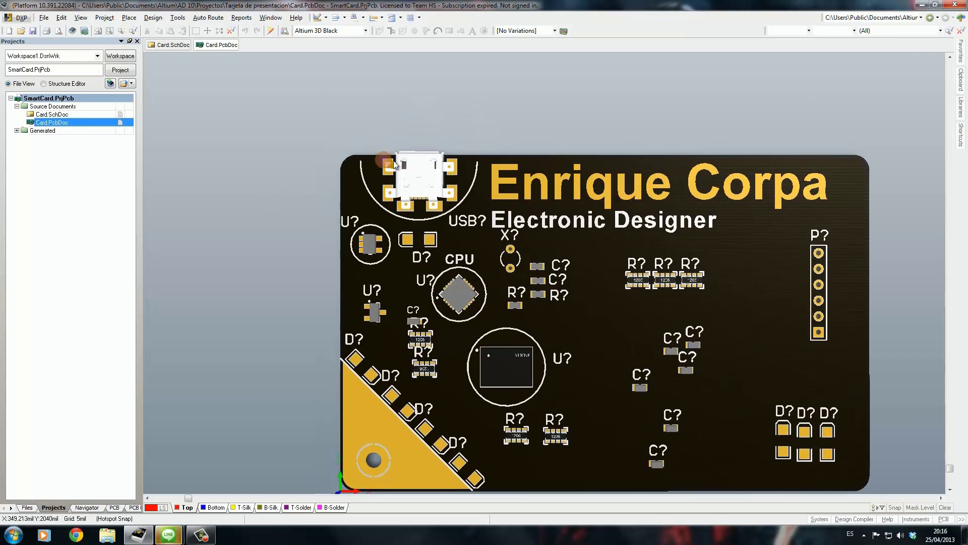
pyautogui.keyDown('ctrl'); pyautogui.scroll(2, 391, 160); pyautogui.keyUp('ctrl')
pyautogui.moveTo(456, 199); pyautogui.dragTo(506, 245, button='right')
pyautogui.keyDown('ctrl'); pyautogui.scroll(1, 460, 225); pyautogui.keyUp('ctrl')
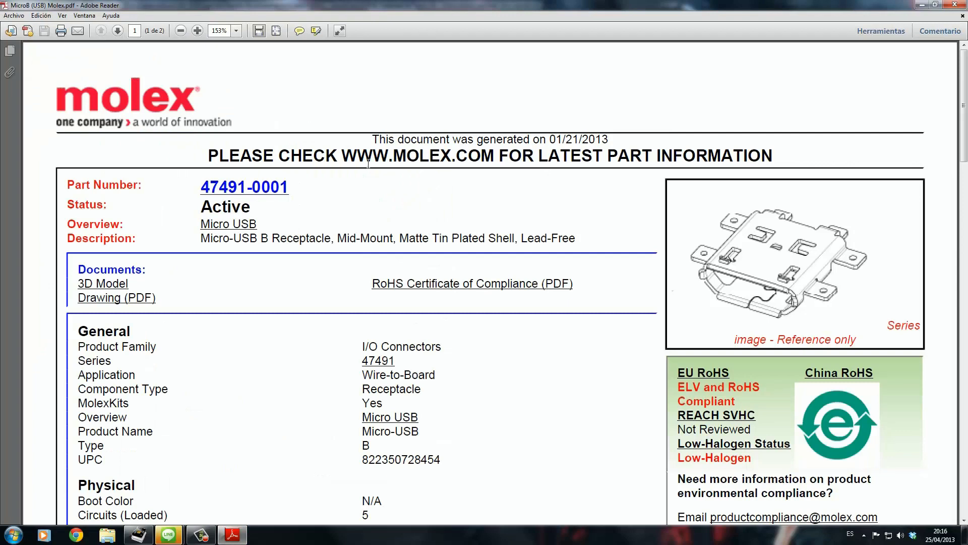
pyautogui.keyDown('ctrl'); pyautogui.scroll(-2, 408, 191); pyautogui.keyUp('ctrl')
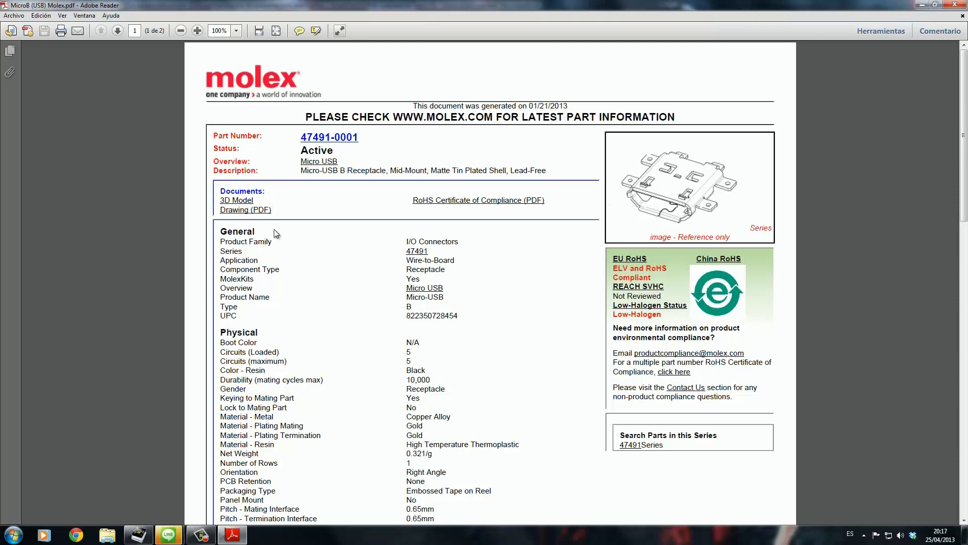
# Switch back to the Altium Designer board and inspect the mid-mount micro-USB connector in 3D from above, from its opening and from underneath
pyautogui.click(201, 535)
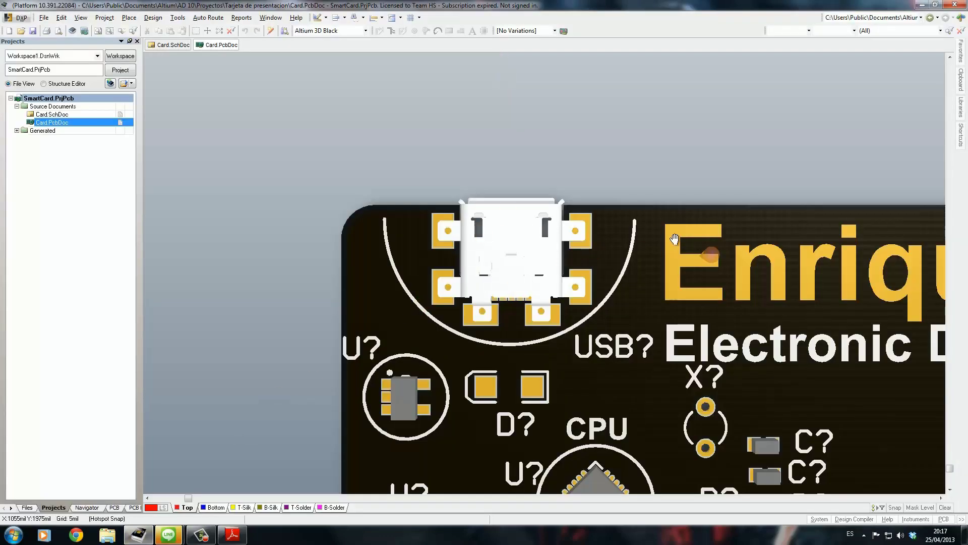
pyautogui.moveTo(877, 291); pyautogui.dragTo(726, 194, button='right')
pyautogui.moveTo(717, 192); pyautogui.dragTo(713, 278, button='middle')
pyautogui.moveTo(712, 277); pyautogui.dragTo(596, 246, button='right')
pyautogui.moveTo(594, 218); pyautogui.dragTo(608, 256, button='middle')
pyautogui.moveTo(609, 256); pyautogui.dragTo(711, 348, button='right')
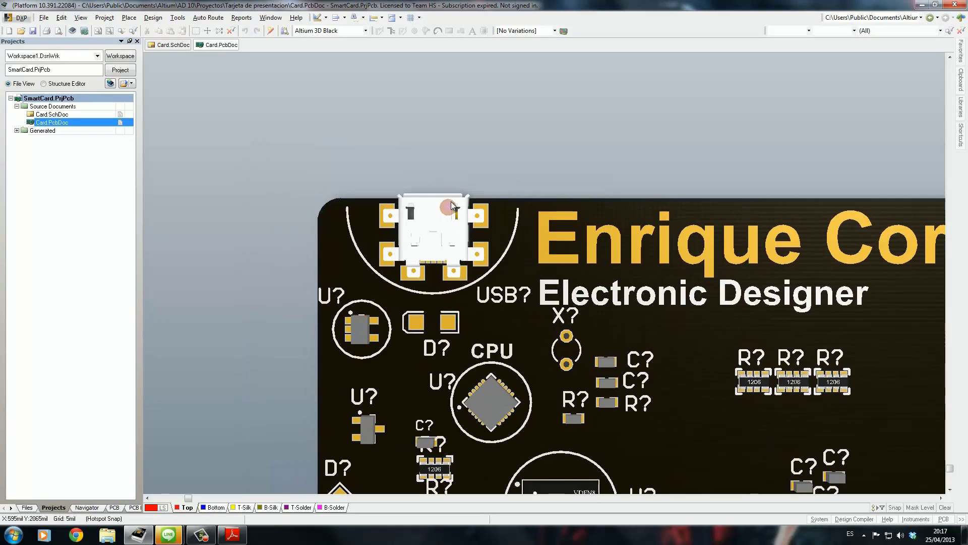
pyautogui.keyDown('shift'); pyautogui.moveTo(434, 218); pyautogui.dragTo(472, 112, button='right'); pyautogui.keyUp('shift')
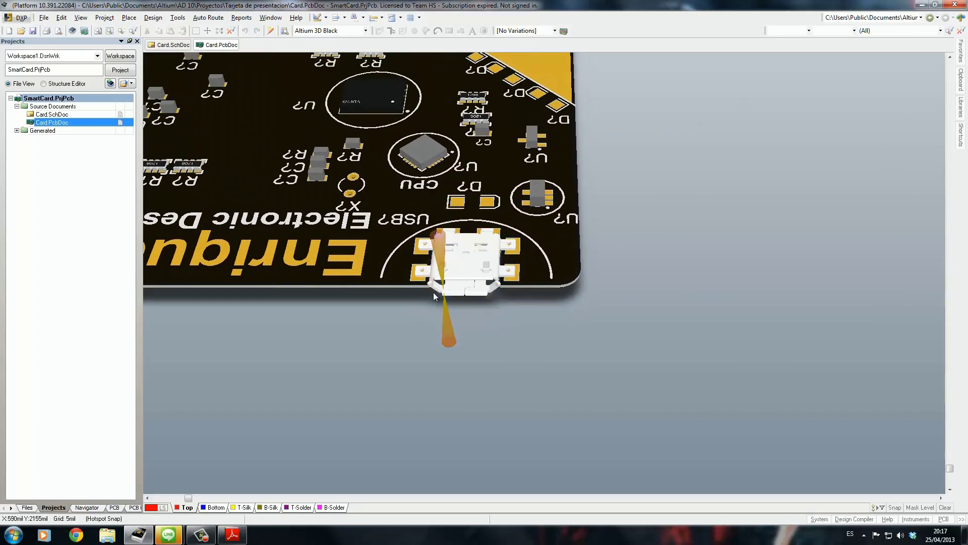
pyautogui.keyDown('ctrl'); pyautogui.scroll(5, 435, 289); pyautogui.keyUp('ctrl')
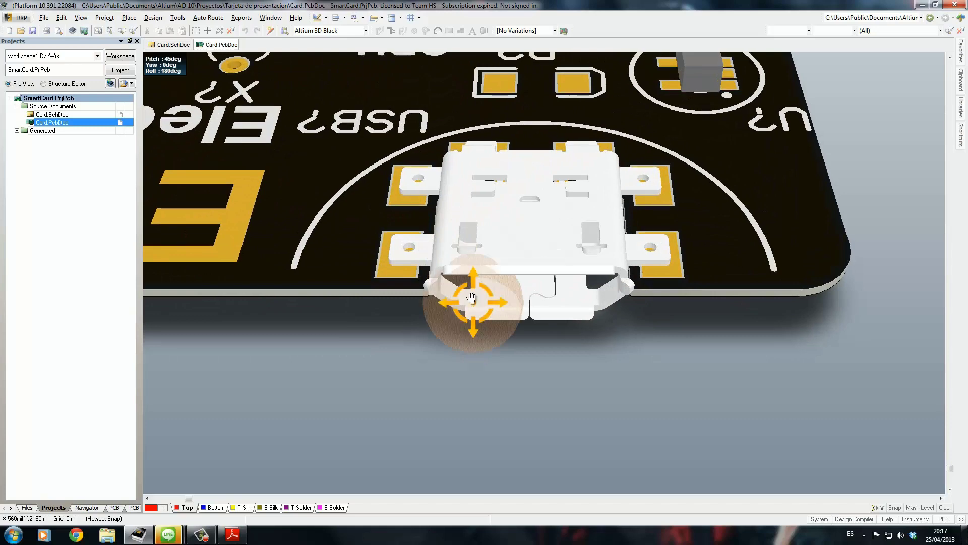
pyautogui.keyDown('shift'); pyautogui.moveTo(486, 311); pyautogui.dragTo(610, 86, button='right'); pyautogui.keyUp('shift')
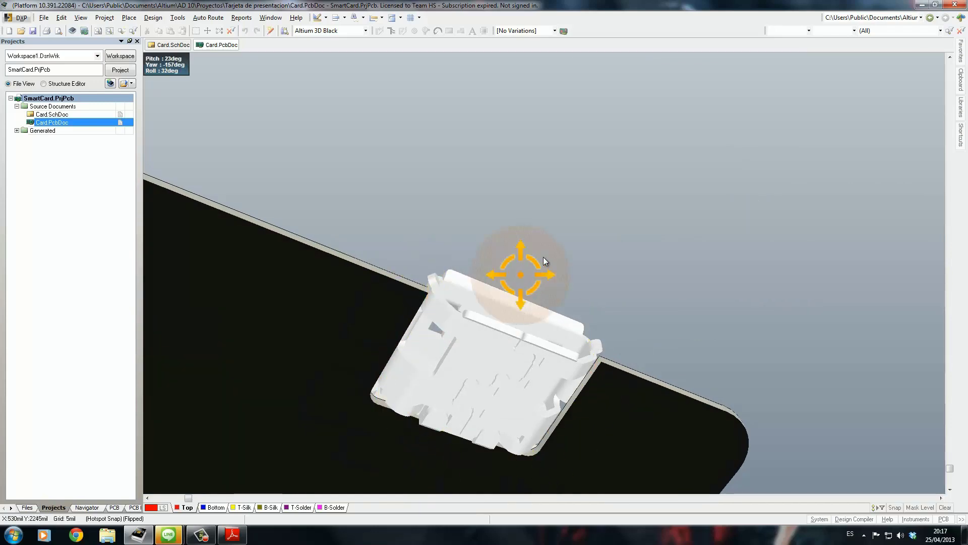
pyautogui.keyDown('shift'); pyautogui.moveTo(543, 257); pyautogui.dragTo(454, 320, button='right'); pyautogui.keyUp('shift')
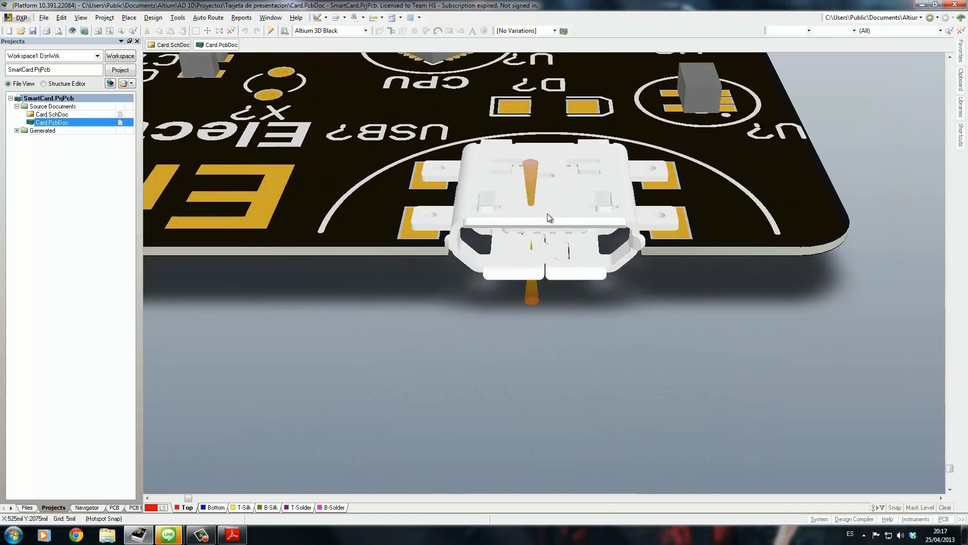
pyautogui.moveTo(547, 213); pyautogui.dragTo(555, 308, button='right')
pyautogui.keyDown('ctrl'); pyautogui.scroll(-2, 555, 307); pyautogui.keyUp('ctrl')
pyautogui.moveTo(520, 197); pyautogui.dragTo(579, 277, button='right')
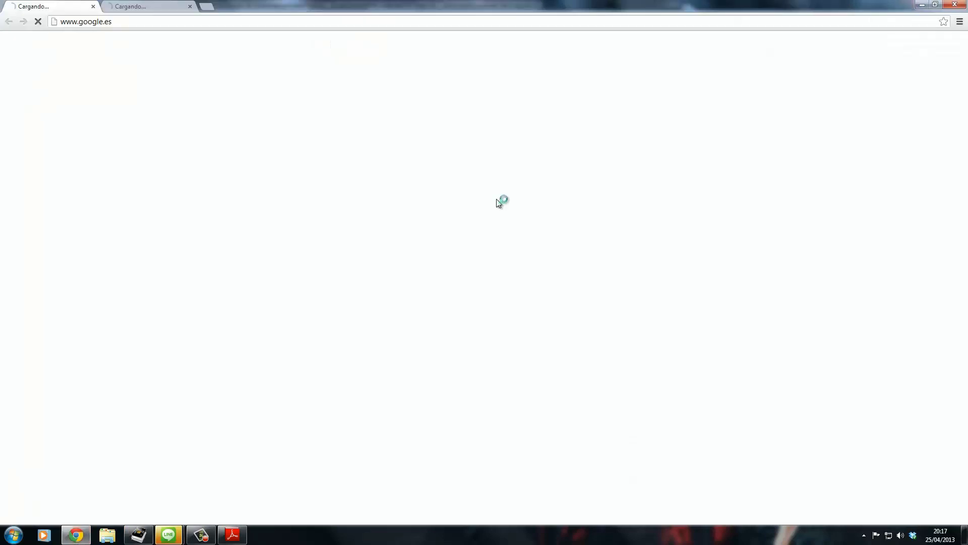
# Switch to Chrome, search for "itead studio" in a new tab and open its PCB prototyping page
pyautogui.click(206, 7)
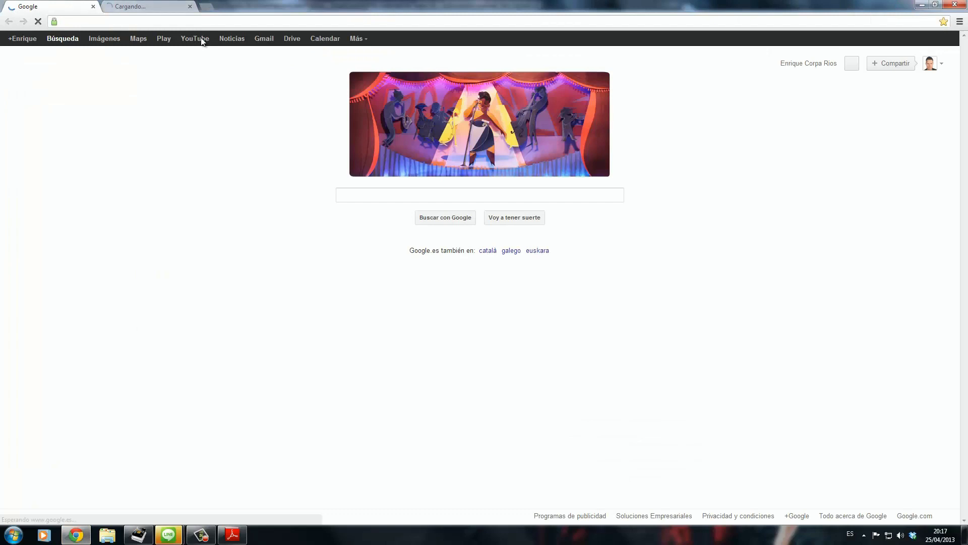
pyautogui.write('itead studio')
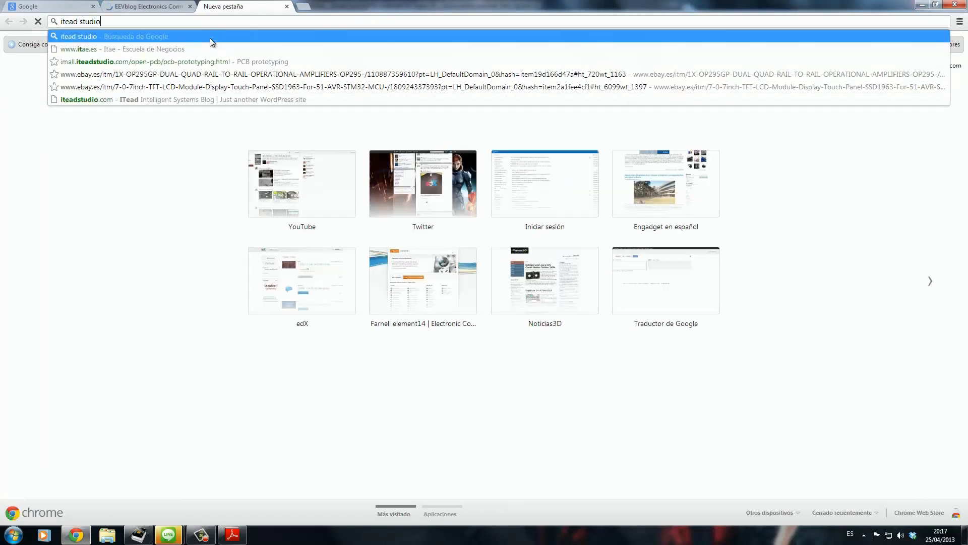
pyautogui.press('Return')
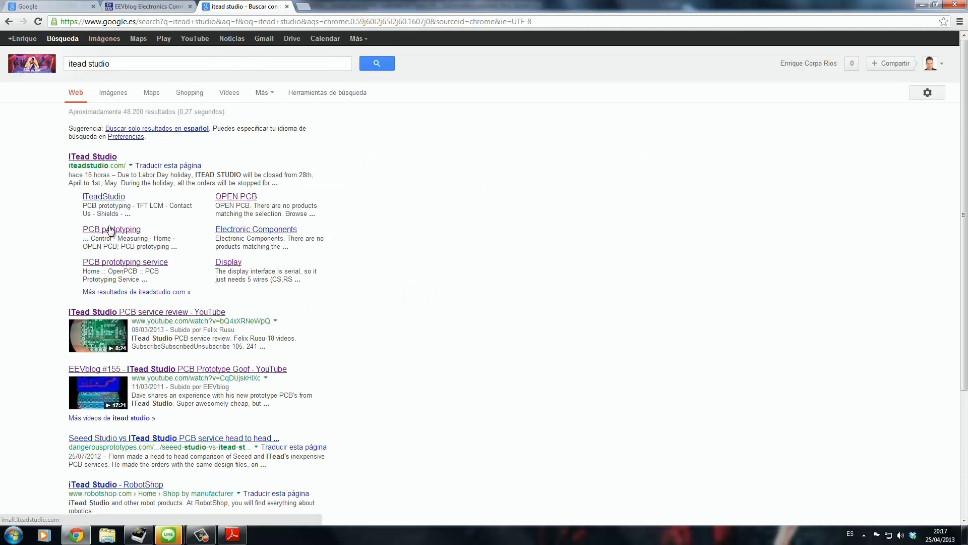
pyautogui.click(111, 230)
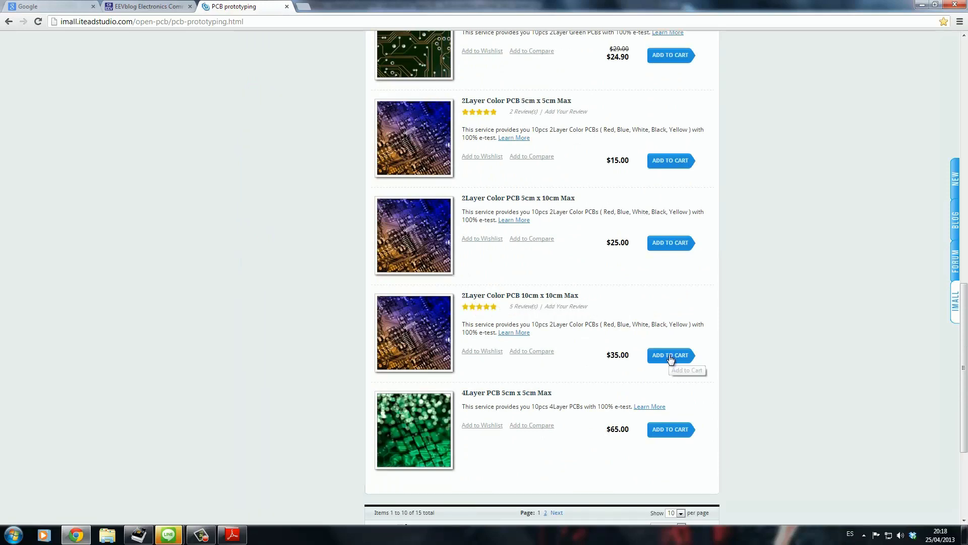
# Open the 2Layer Color PCB 10cm x 10cm Max product and set the PCB thickness to 0.4mm
pyautogui.click(563, 309)
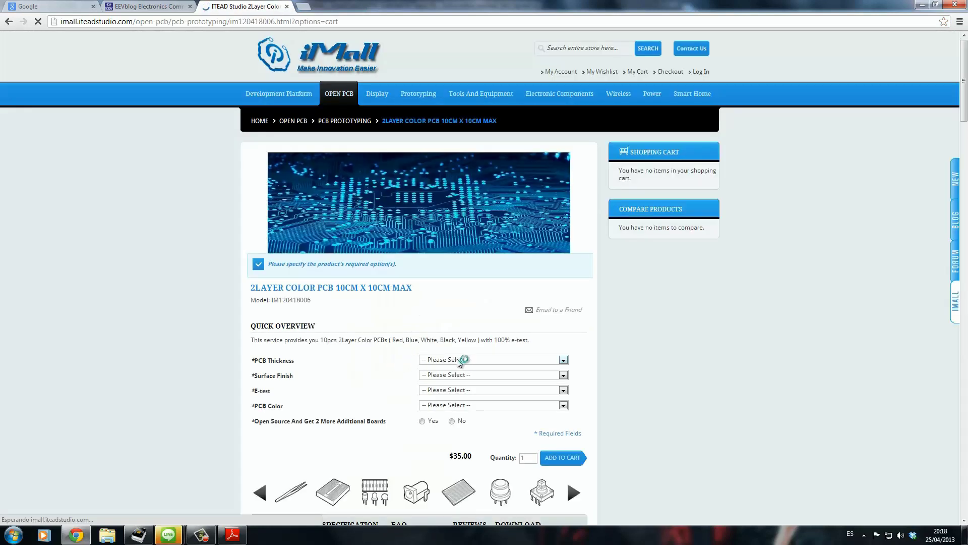
pyautogui.click(459, 360)
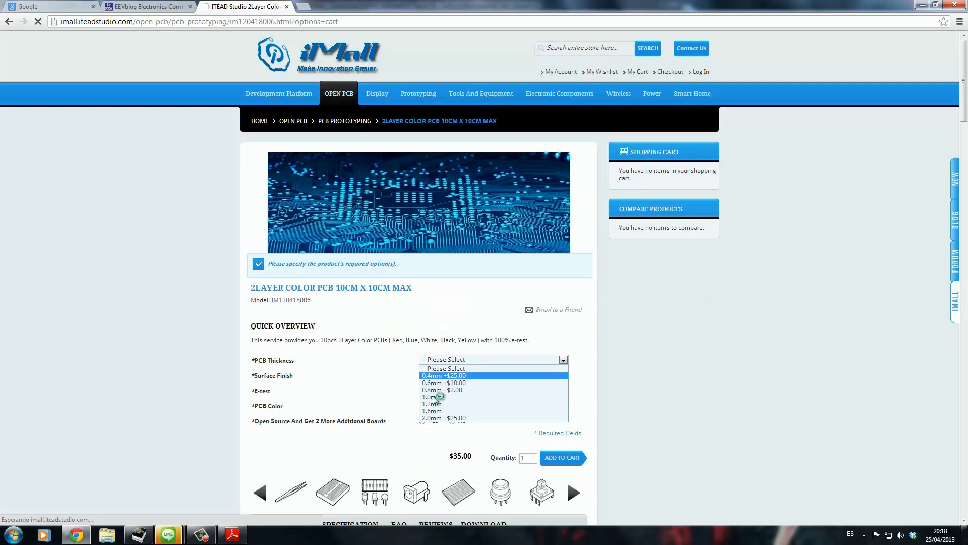
pyautogui.click(465, 375)
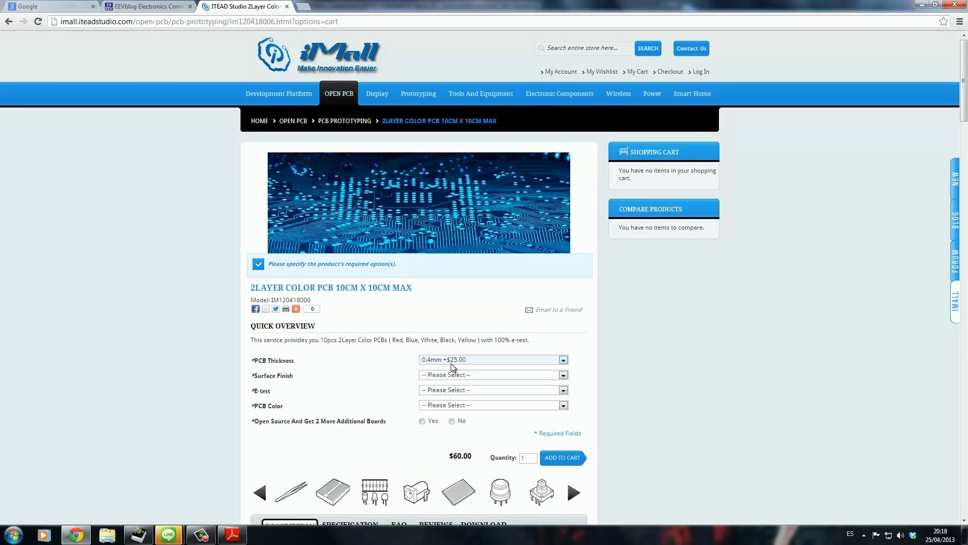
pyautogui.click(438, 362)
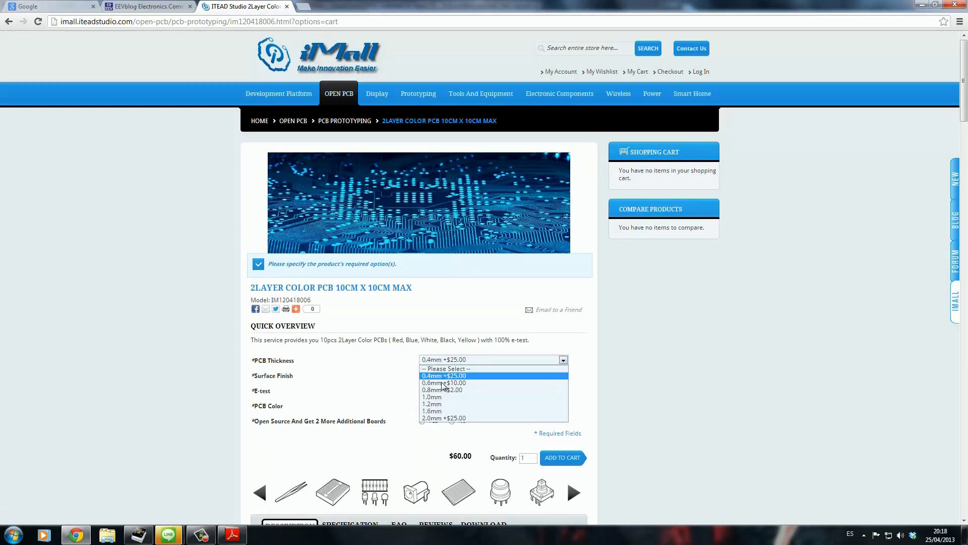
pyautogui.click(457, 359)
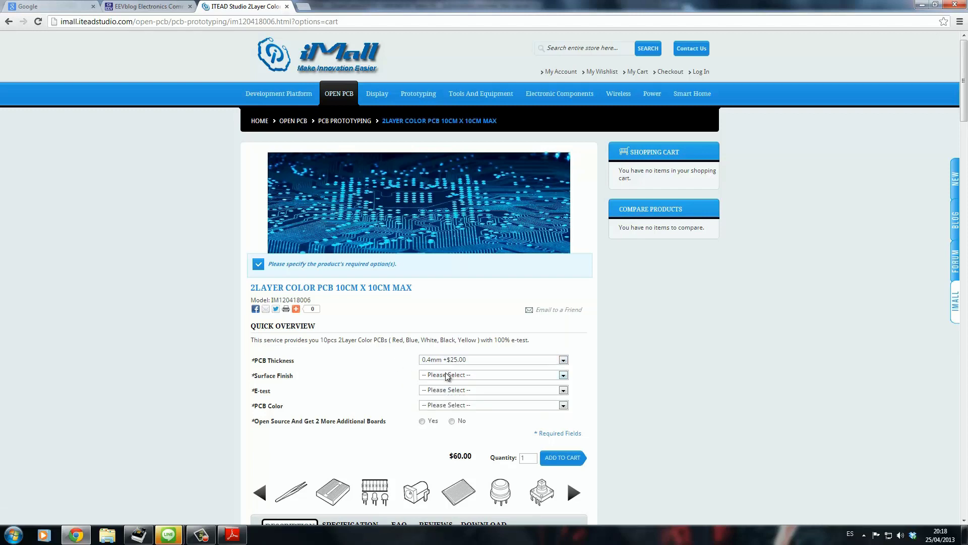
# Set the surface finish to ENIG (RoHS) and the E-test option to 100% e-test
pyautogui.click(448, 376)
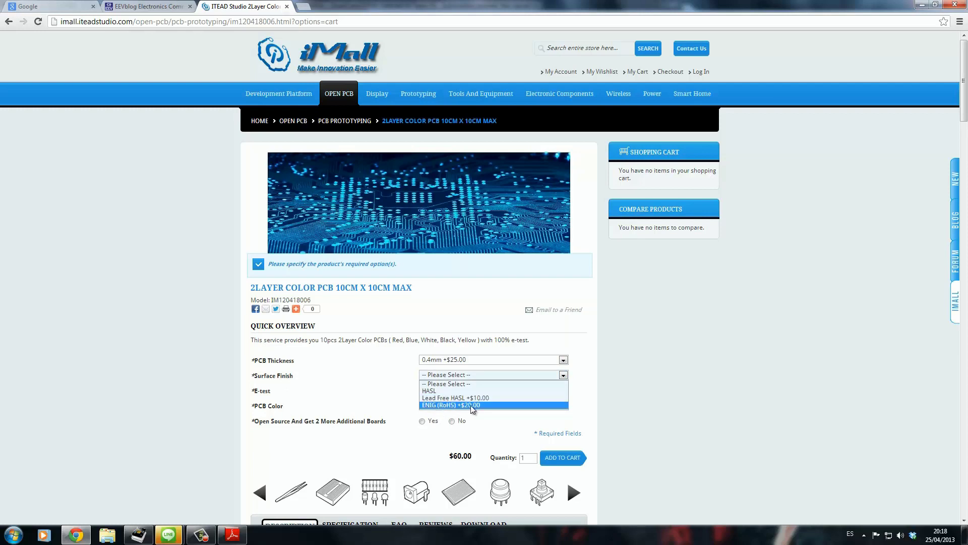
pyautogui.click(437, 407)
pyautogui.click(434, 390)
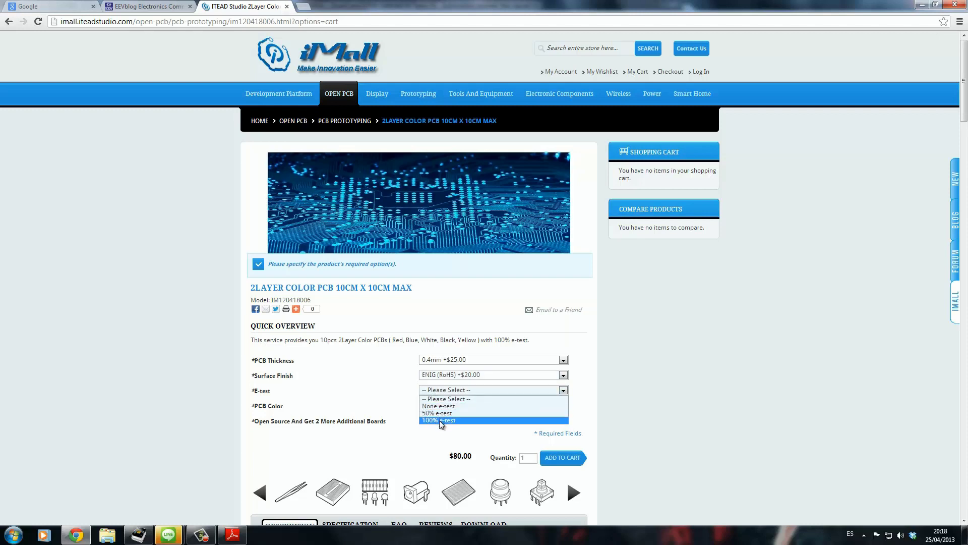
pyautogui.click(440, 420)
# Set the PCB color to Black and choose No for open source with two additional boards
pyautogui.scroll(-1, 449, 383)
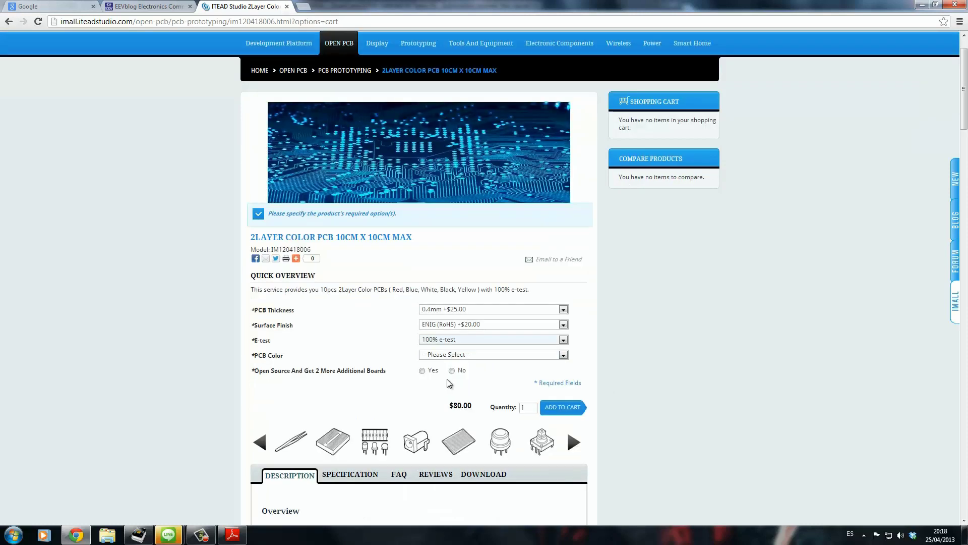
pyautogui.click(443, 355)
pyautogui.click(444, 390)
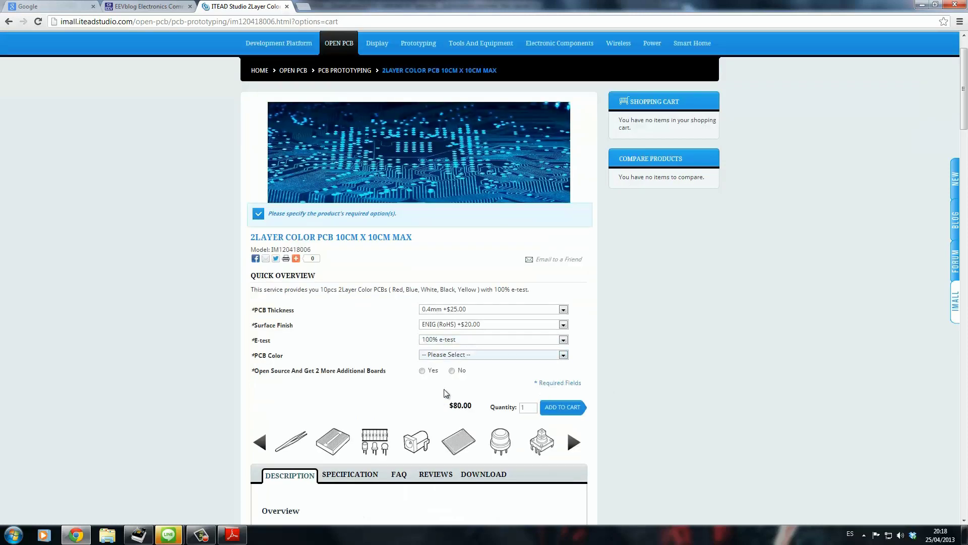
pyautogui.click(452, 371)
pyautogui.scroll(-1, 608, 364)
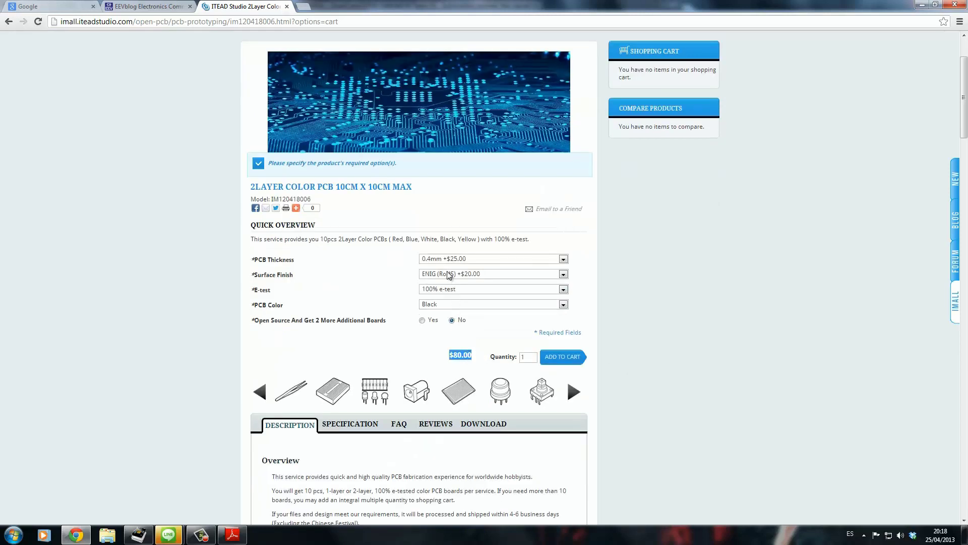
# Try the 0.6mm thickness to compare its price, restore 0.4mm, and highlight the 10pcs quantity in the overview
pyautogui.click(456, 259)
pyautogui.click(456, 283)
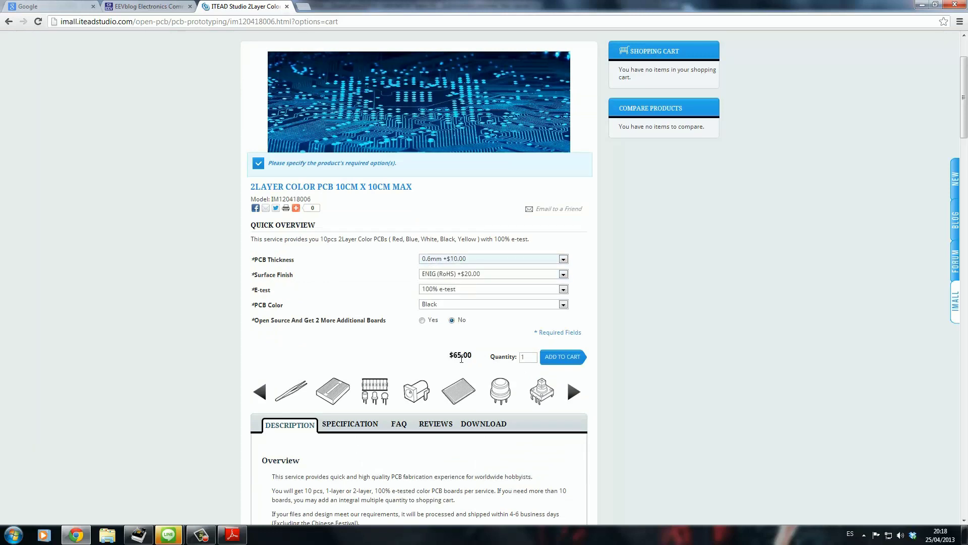
pyautogui.click(469, 258)
pyautogui.click(525, 276)
pyautogui.moveTo(252, 239); pyautogui.dragTo(356, 244)
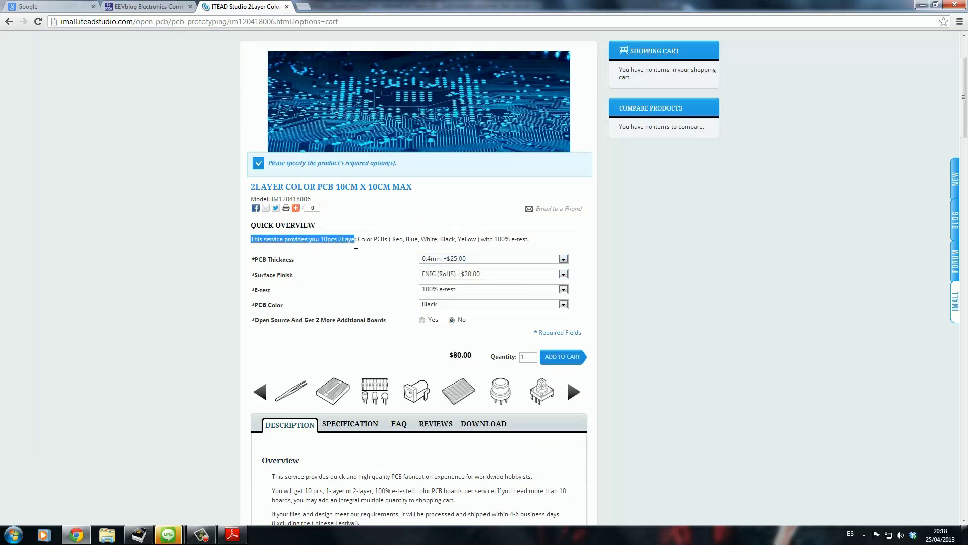
pyautogui.click(325, 250)
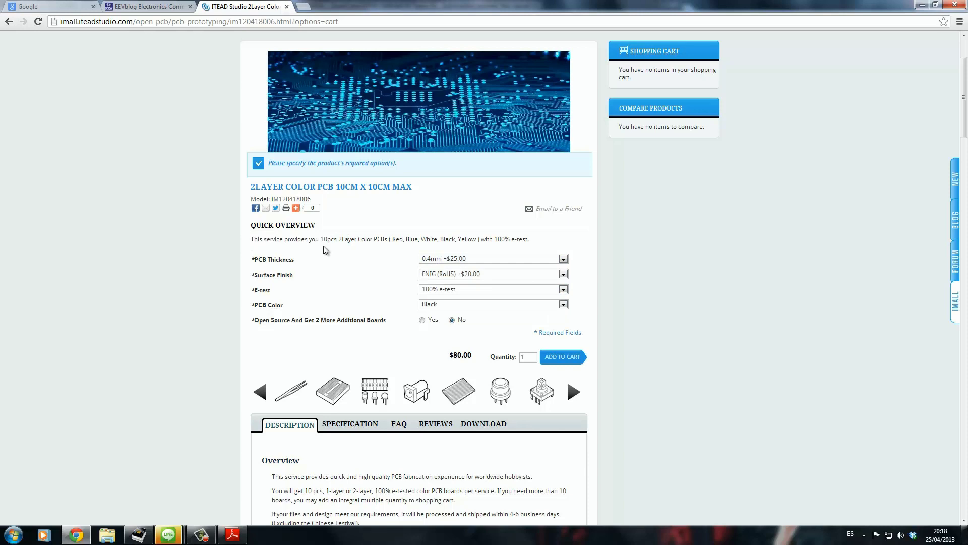
# Switch back to the Altium Designer board, return it to an upright, straight-on front view and examine the whole card layout
pyautogui.click(210, 536)
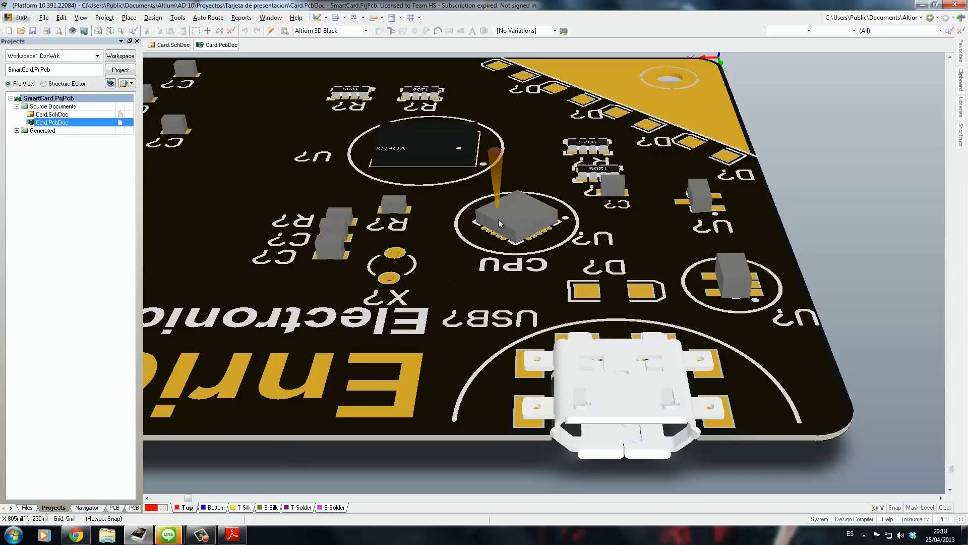
pyautogui.keyDown('shift'); pyautogui.moveTo(560, 265); pyautogui.dragTo(533, 418, button='right'); pyautogui.keyUp('shift')
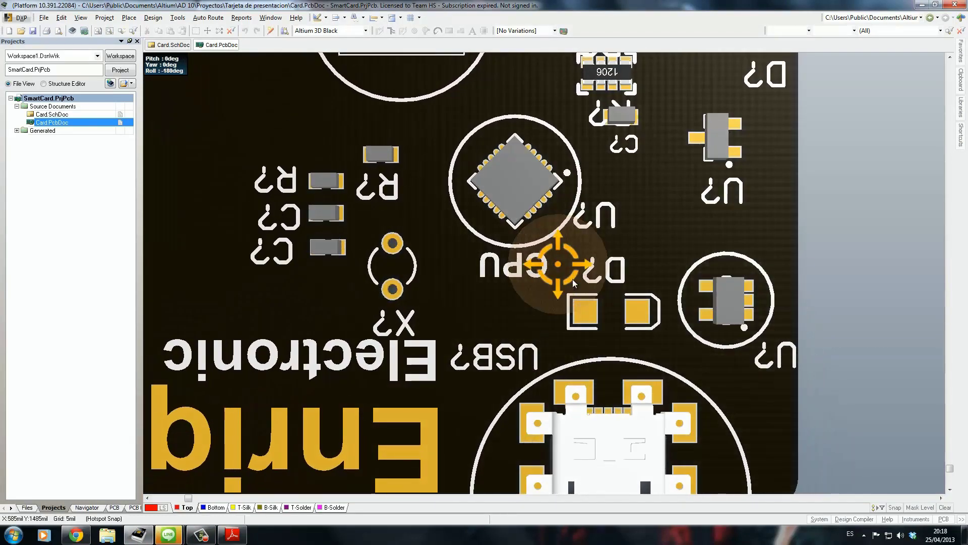
pyautogui.moveTo(573, 284)
pyautogui.keyDown('shift'); pyautogui.mouseDown(button='right')
pyautogui.moveTo(522, 222)
pyautogui.moveTo(501, 217)
pyautogui.mouseUp(button='right'); pyautogui.keyUp('shift')
pyautogui.keyDown('ctrl'); pyautogui.scroll(-3, 628, 257); pyautogui.keyUp('ctrl')
pyautogui.moveTo(762, 288); pyautogui.dragTo(527, 251, button='right')
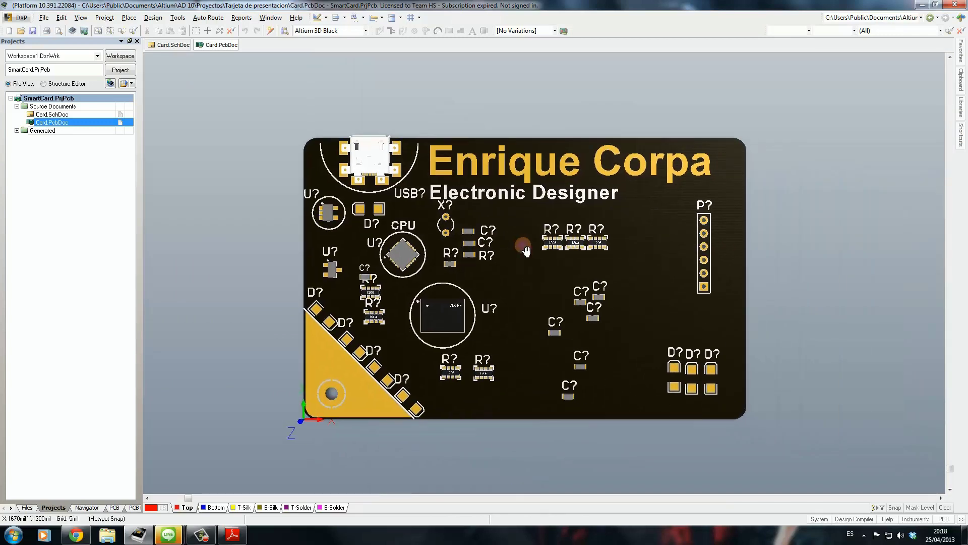
pyautogui.keyDown('shift'); pyautogui.scroll(3, 518, 283); pyautogui.keyUp('shift')
pyautogui.keyDown('shift'); pyautogui.scroll(-2, 561, 273); pyautogui.keyUp('shift')
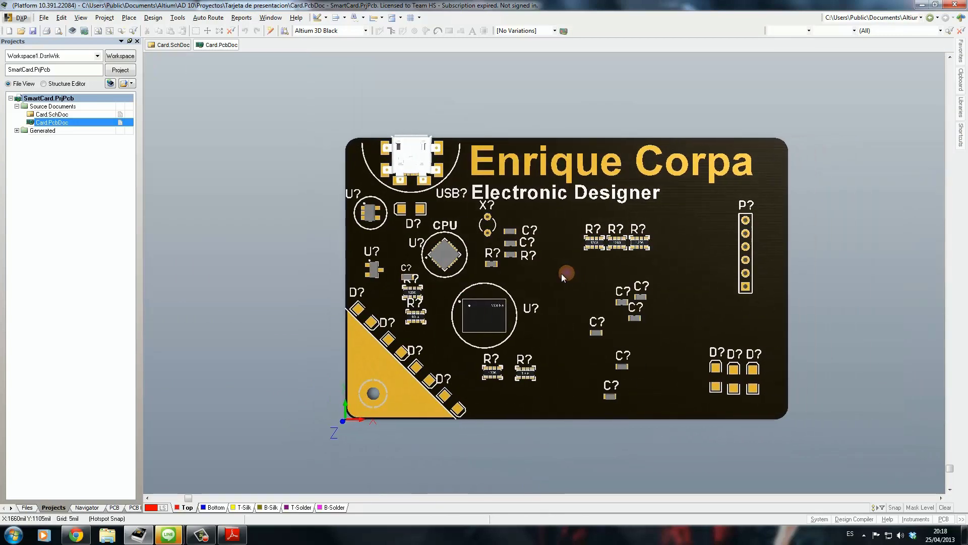
pyautogui.keyDown('ctrl'); pyautogui.scroll(2, 565, 273); pyautogui.keyUp('ctrl')
pyautogui.moveTo(577, 273); pyautogui.dragTo(552, 261, button='right')
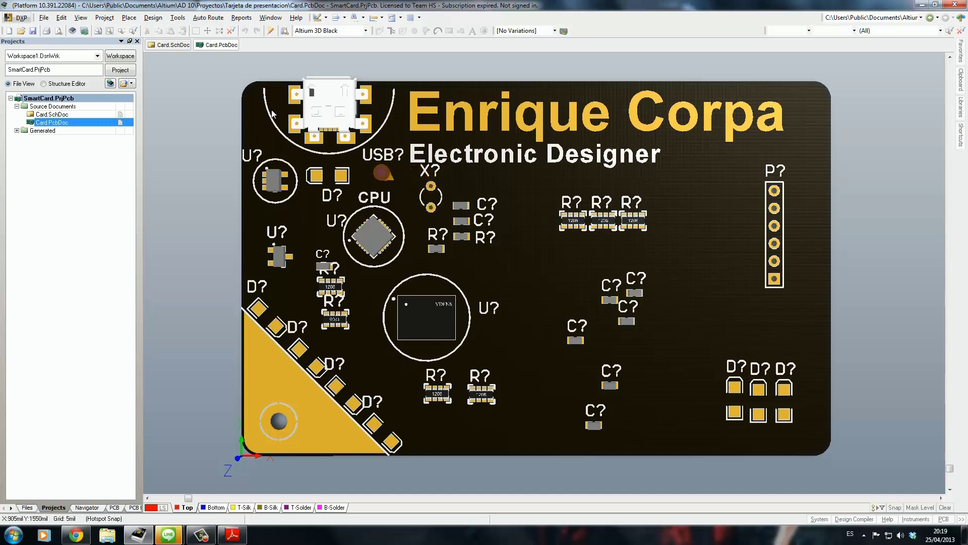
# Look over the Card.SchDoc schematic once more and return to the Card.PcbDoc board
pyautogui.click(171, 45)
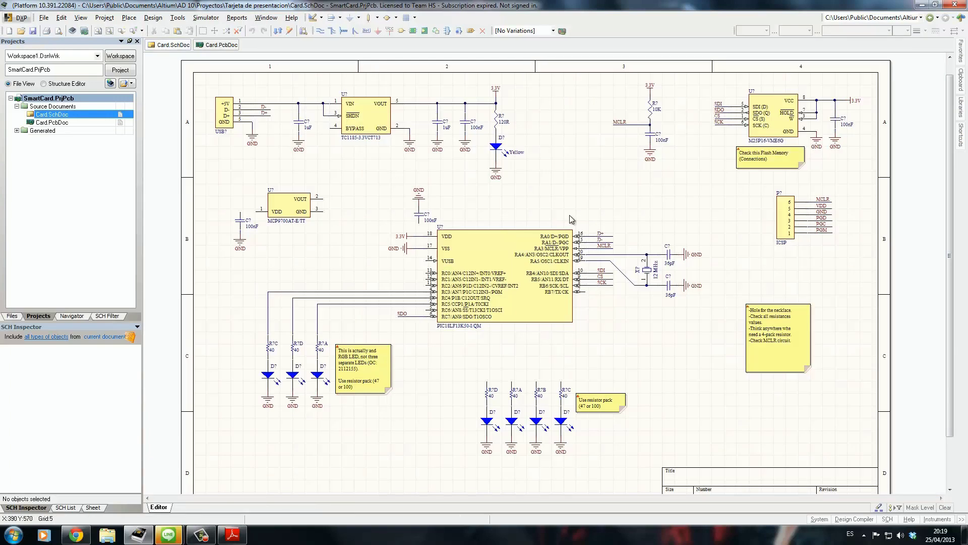
pyautogui.click(205, 44)
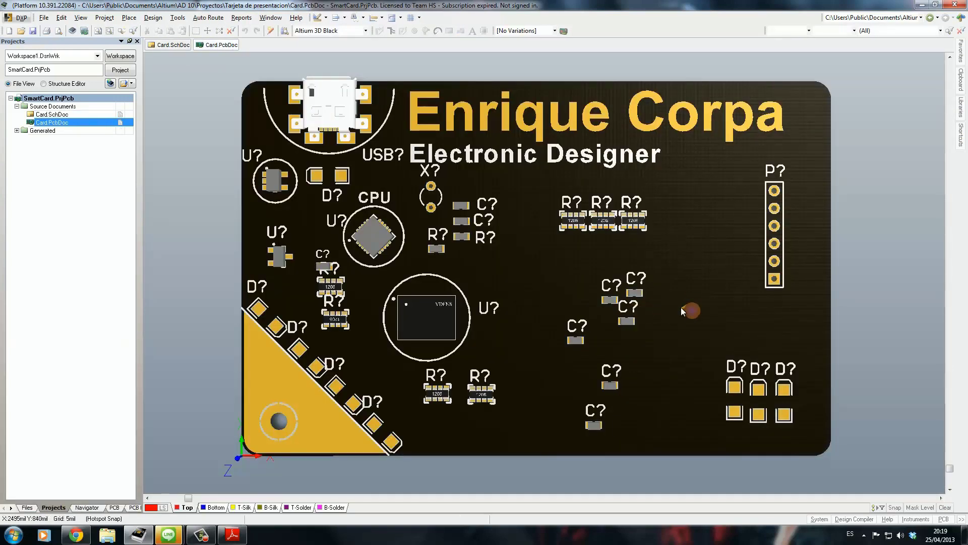
# Examine the 3D card layout from the diodes along the gold corner to a close-up of the six-pin P? header
pyautogui.moveTo(738, 265); pyautogui.dragTo(708, 286, button='right')
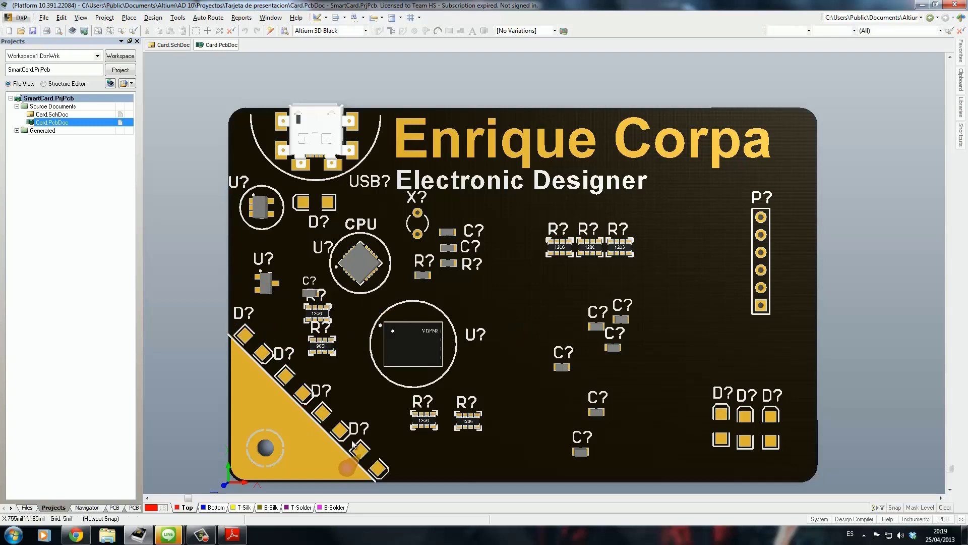
pyautogui.moveTo(321, 381); pyautogui.dragTo(254, 333, button='right')
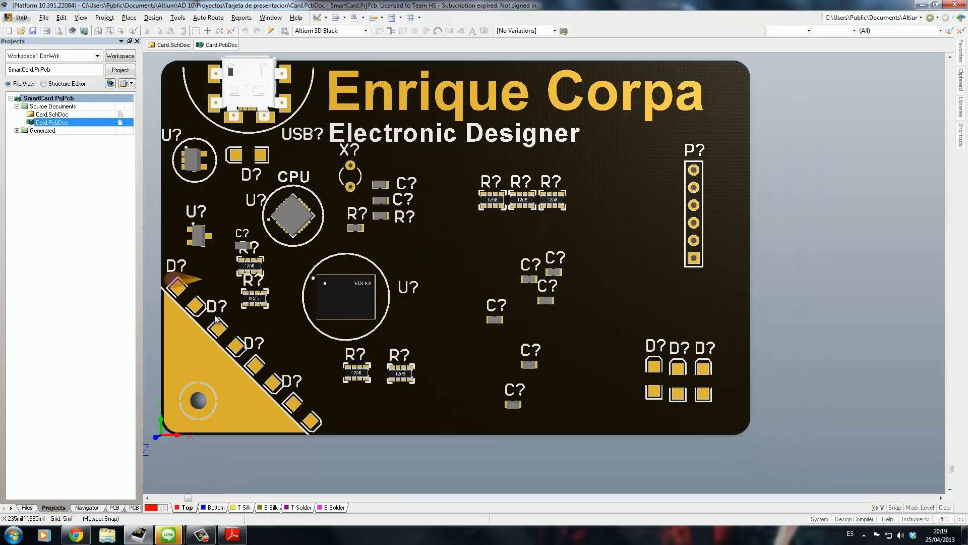
pyautogui.moveTo(462, 282); pyautogui.dragTo(459, 298, button='right')
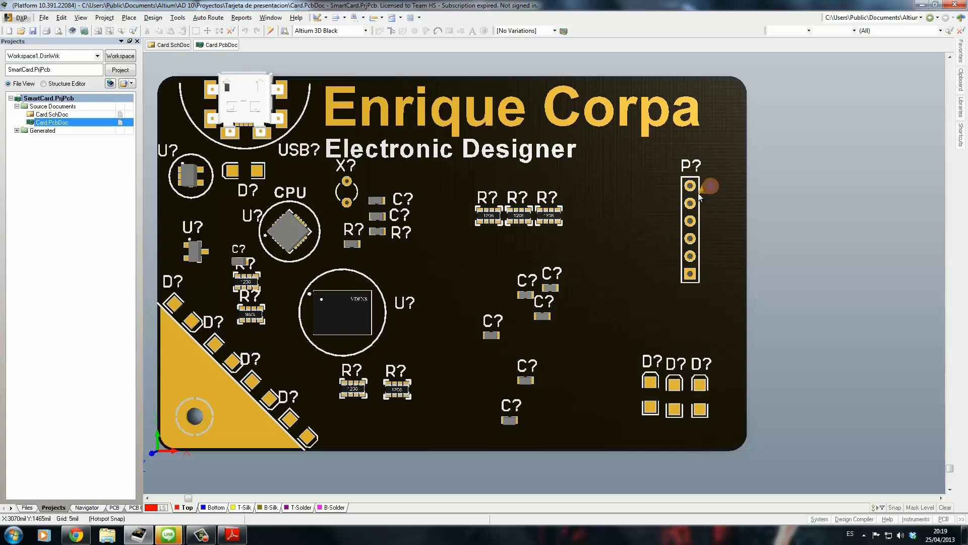
pyautogui.keyDown('ctrl'); pyautogui.scroll(5, 699, 195); pyautogui.keyUp('ctrl')
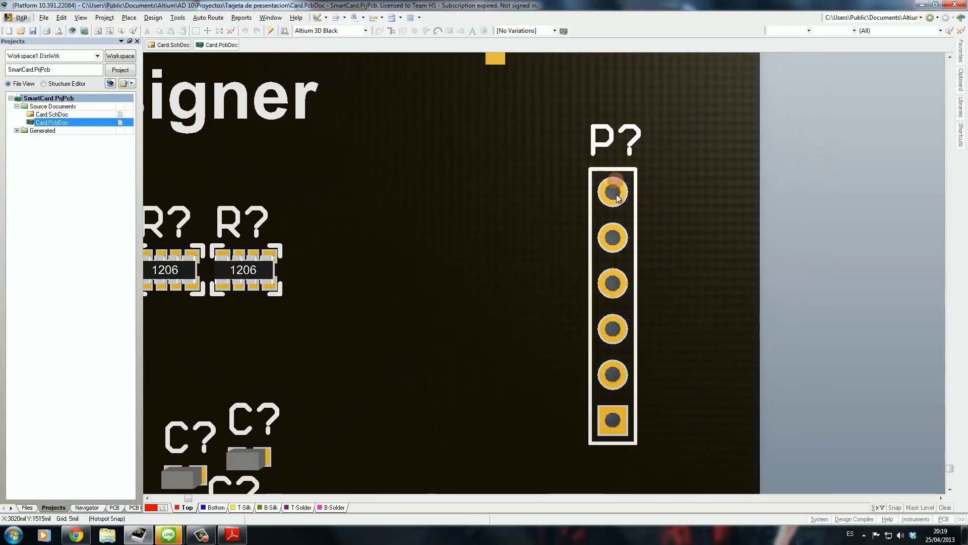
pyautogui.keyDown('ctrl'); pyautogui.scroll(-1, 642, 215); pyautogui.keyUp('ctrl')
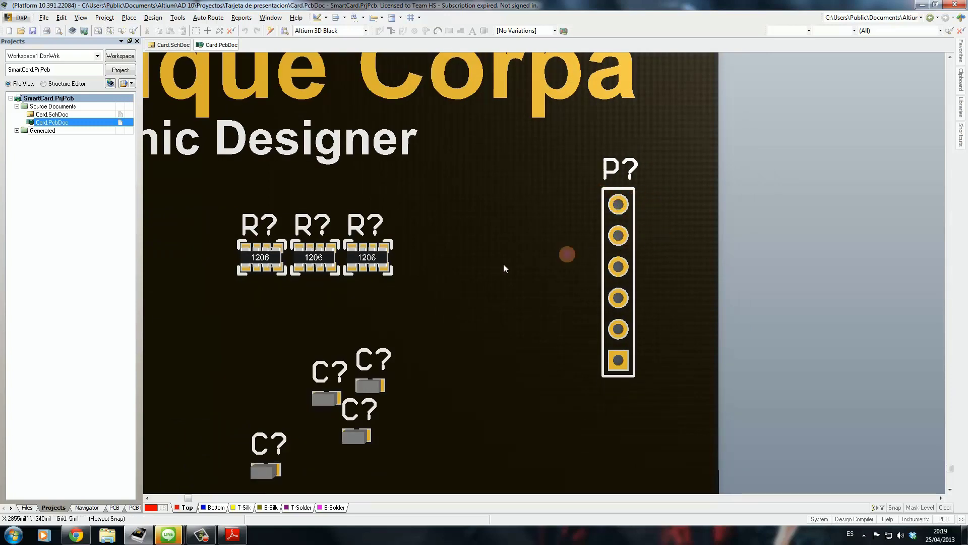
pyautogui.keyDown('ctrl'); pyautogui.scroll(-1, 571, 246); pyautogui.keyUp('ctrl')
pyautogui.keyDown('ctrl'); pyautogui.scroll(-1, 579, 247); pyautogui.keyUp('ctrl')
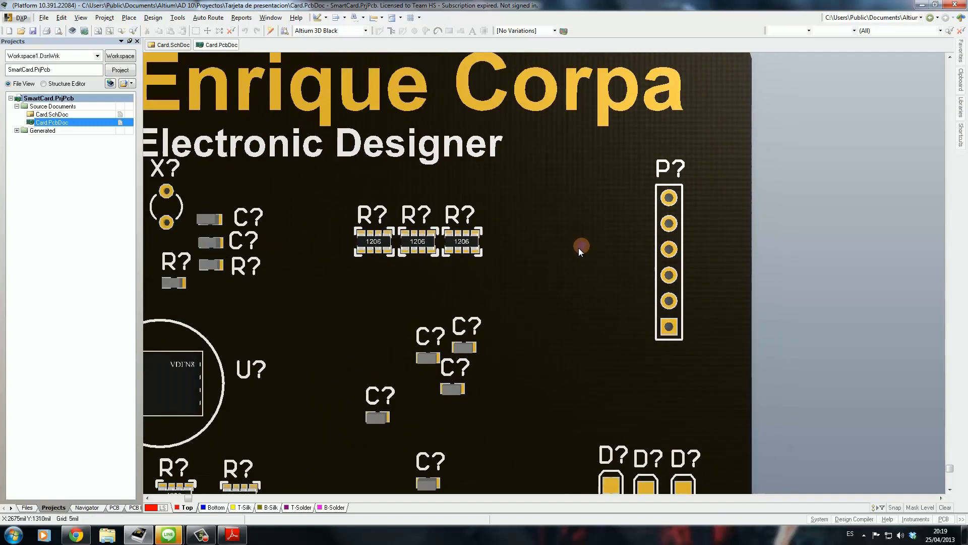
# Inspect the CPU, memory chip and resistor area in 3D and bring the whole front of the card back into view
pyautogui.moveTo(579, 247); pyautogui.dragTo(579, 166, button='right')
pyautogui.keyDown('ctrl'); pyautogui.scroll(-1, 507, 289); pyautogui.keyUp('ctrl')
pyautogui.moveTo(378, 281); pyautogui.dragTo(615, 260, button='right')
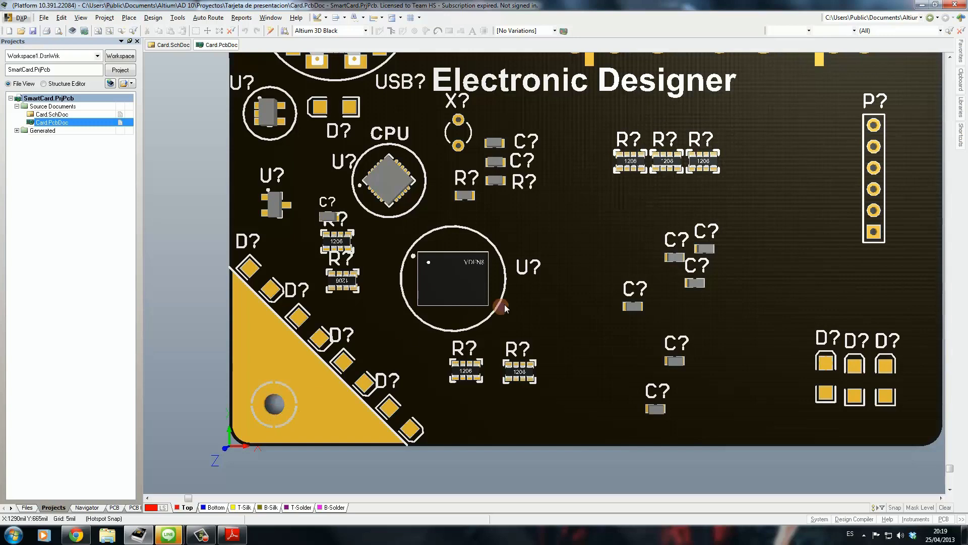
pyautogui.keyDown('ctrl'); pyautogui.scroll(-3, 517, 303); pyautogui.keyUp('ctrl')
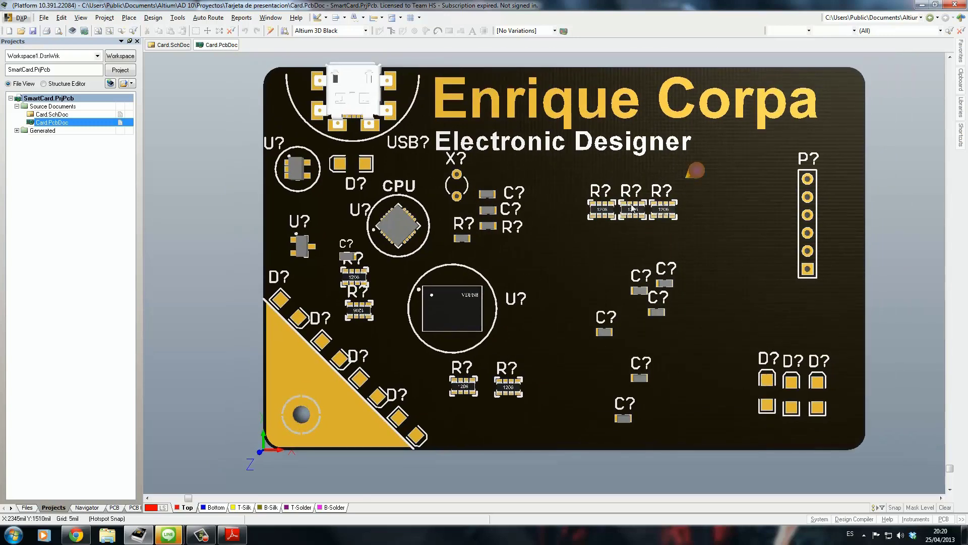
pyautogui.moveTo(573, 237); pyautogui.dragTo(569, 238, button='right')
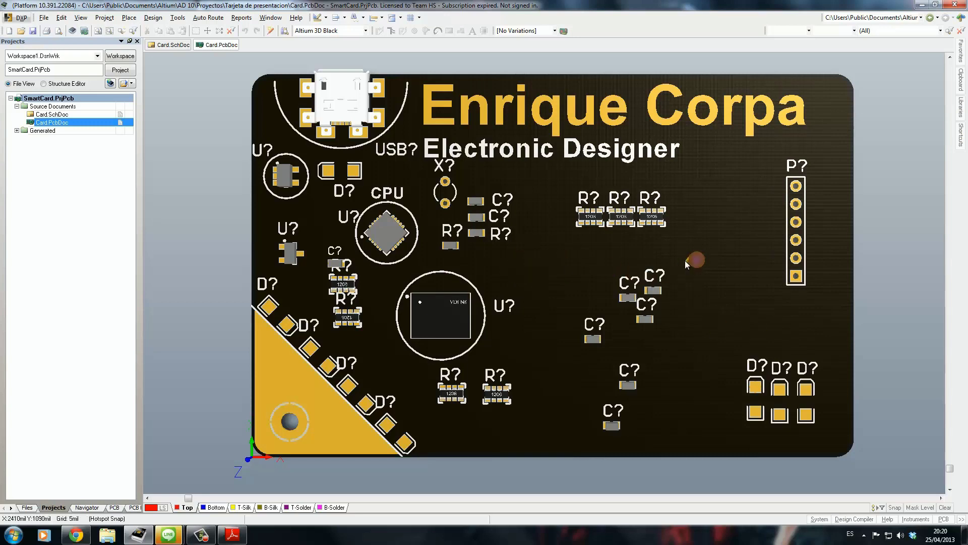
pyautogui.moveTo(683, 260); pyautogui.dragTo(676, 266, button='right')
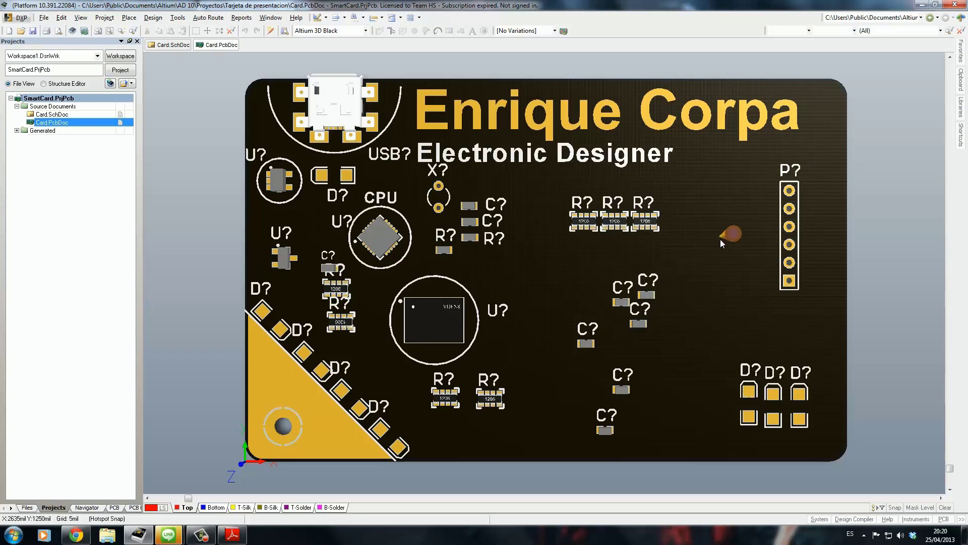
# Open the Card.SchDoc schematic and look over the complete sheet
pyautogui.click(169, 45)
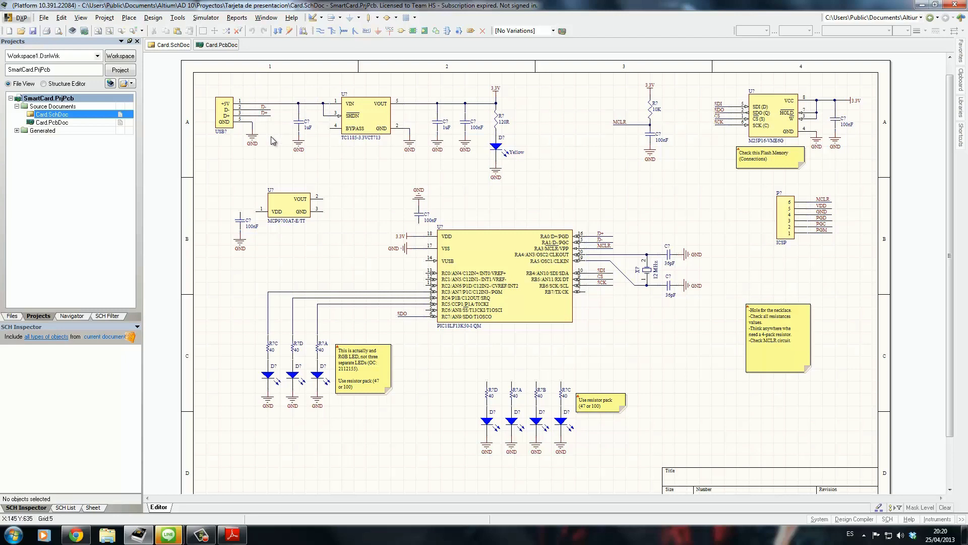
pyautogui.hotkey('ctrl', 'pagedown')
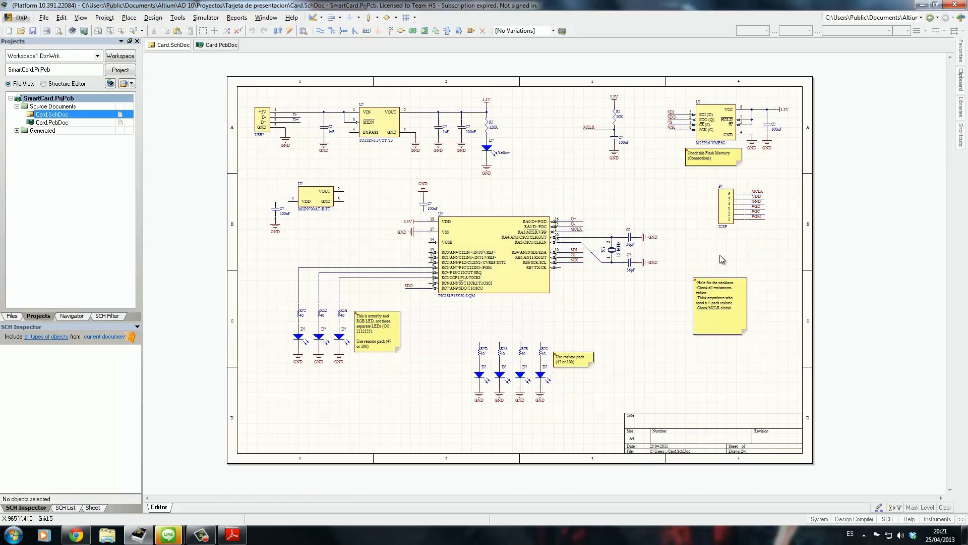
pyautogui.moveTo(534, 194); pyautogui.dragTo(507, 194, button='right')
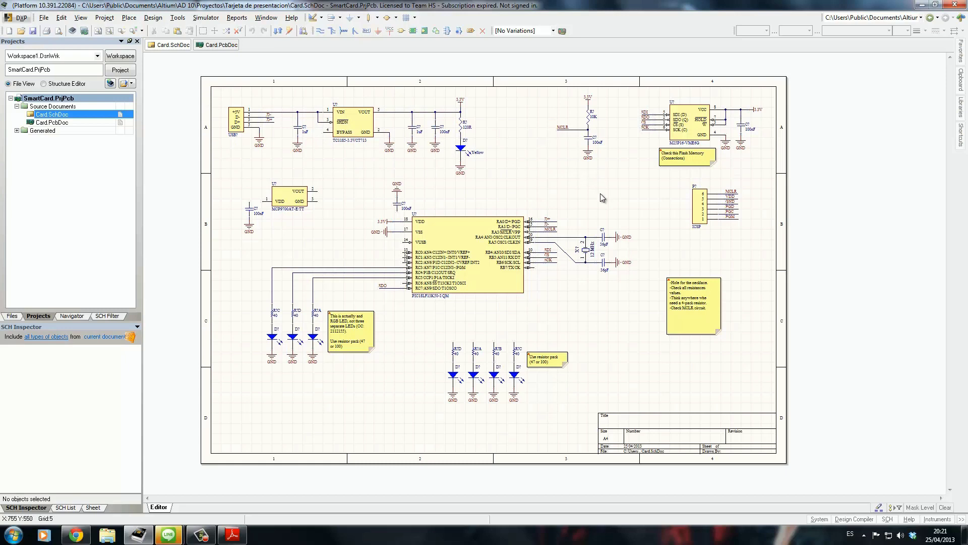
# Return to the Card.PcbDoc board and flip the 3D model over to examine the back of the card
pyautogui.click(218, 45)
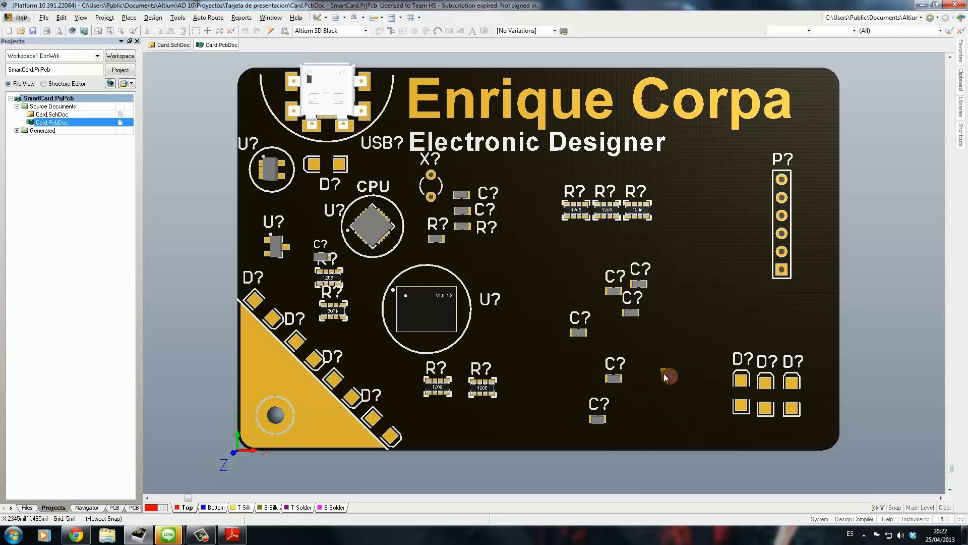
pyautogui.moveTo(670, 357); pyautogui.dragTo(649, 370, button='right')
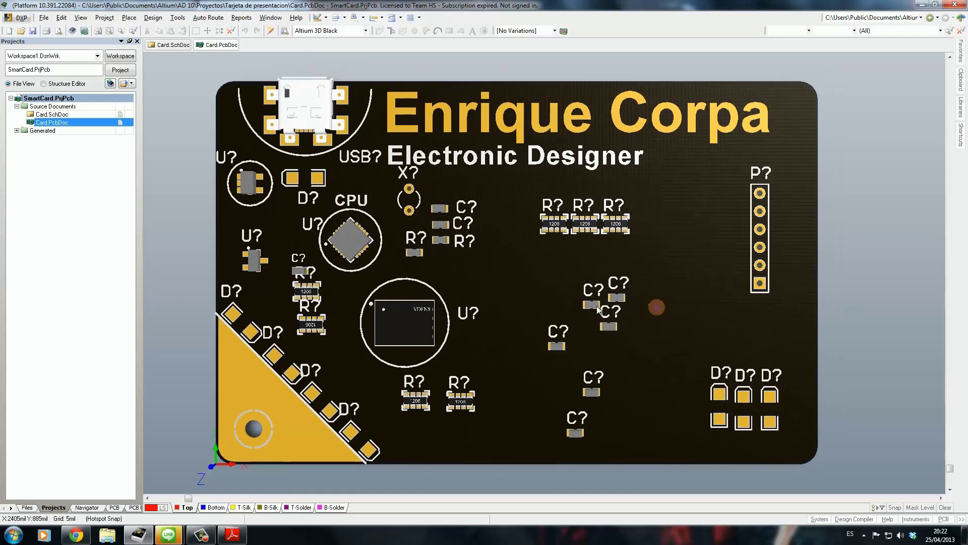
pyautogui.keyDown('shift'); pyautogui.moveTo(570, 289); pyautogui.dragTo(3, 321, button='right'); pyautogui.keyUp('shift')
pyautogui.keyDown('shift'); pyautogui.moveTo(607, 276); pyautogui.dragTo(422, 285, button='right'); pyautogui.keyUp('shift')
pyautogui.moveTo(557, 204); pyautogui.dragTo(506, 237, button='right')
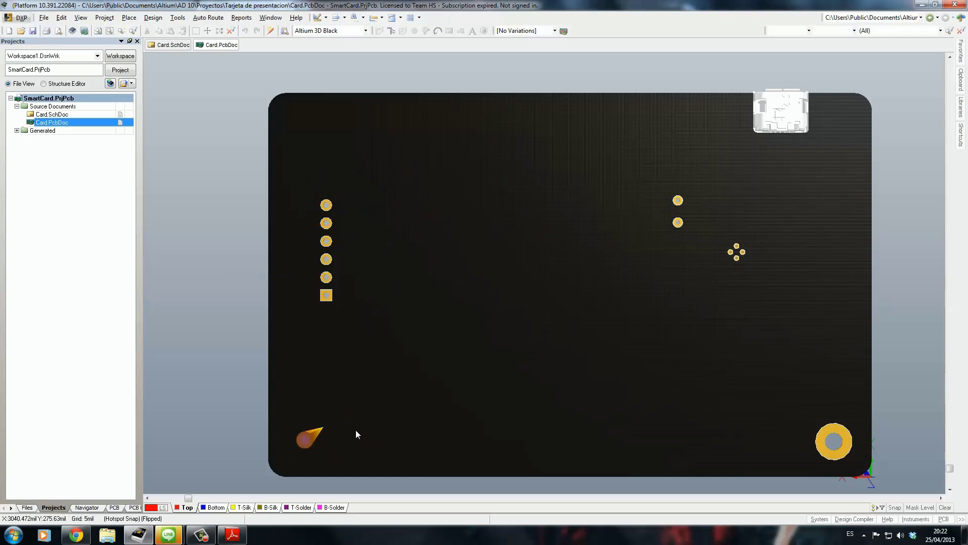
pyautogui.moveTo(515, 397); pyautogui.dragTo(531, 373, button='right')
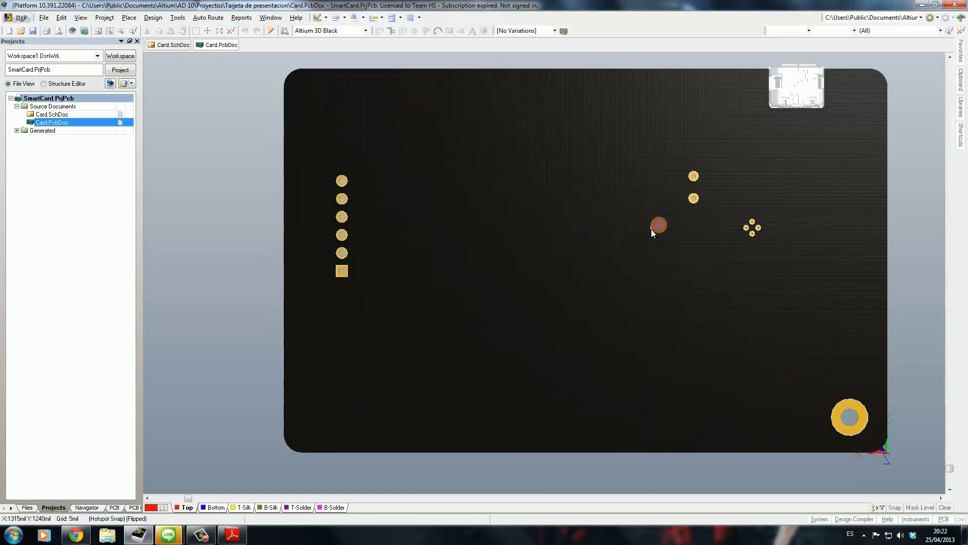
# Turn the 3D board back to a straight-on front view showing the whole card
pyautogui.keyDown('shift'); pyautogui.moveTo(686, 232); pyautogui.dragTo(765, 203, button='right'); pyautogui.keyUp('shift')
pyautogui.keyDown('shift'); pyautogui.moveTo(683, 237); pyautogui.dragTo(468, 251, button='right'); pyautogui.keyUp('shift')
pyautogui.keyDown('ctrl'); pyautogui.scroll(-1, 497, 252); pyautogui.keyUp('ctrl')
pyautogui.moveTo(538, 248); pyautogui.dragTo(537, 254, button='right')
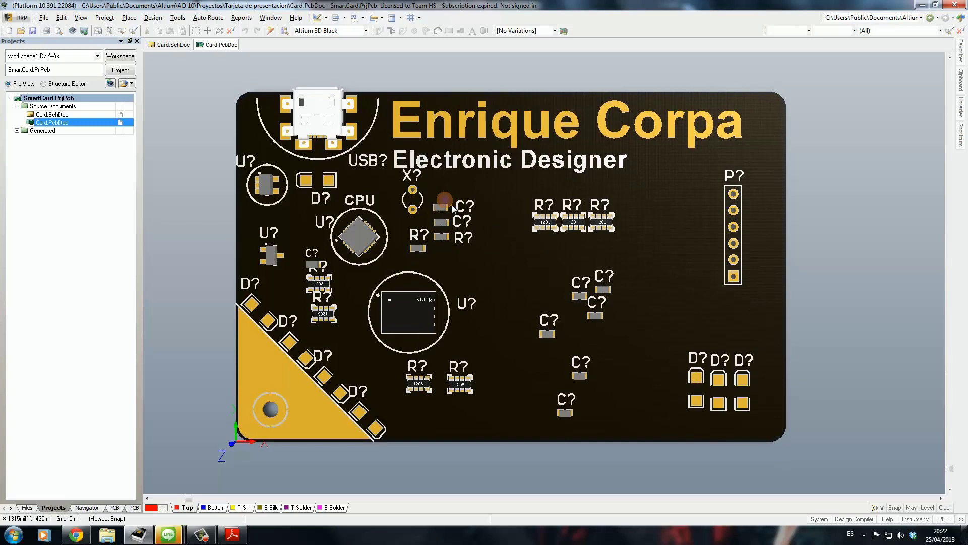
# Switch the board to the 2D view and delete the polygon covering the Top Layer
pyautogui.press('2')
pyautogui.click(594, 122)
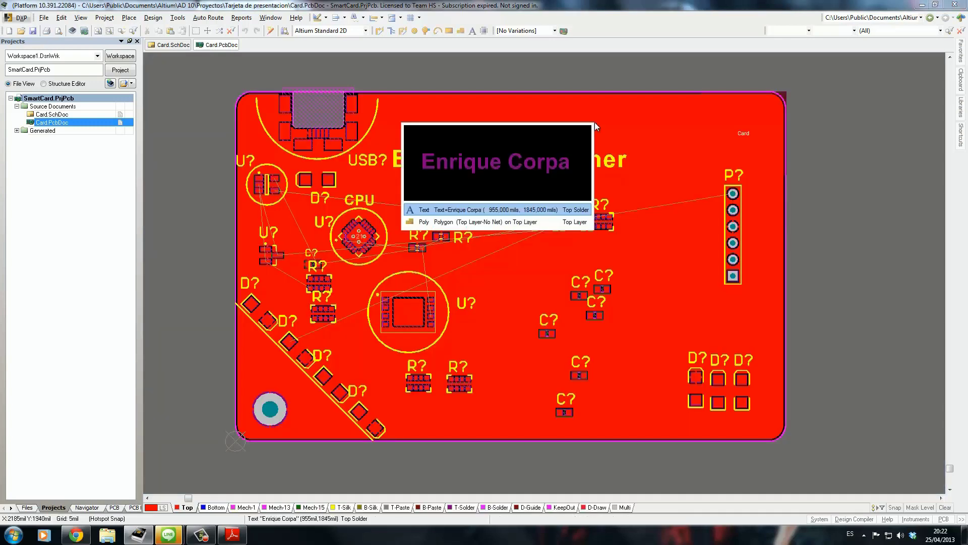
pyautogui.click(677, 276)
pyautogui.press('Delete')
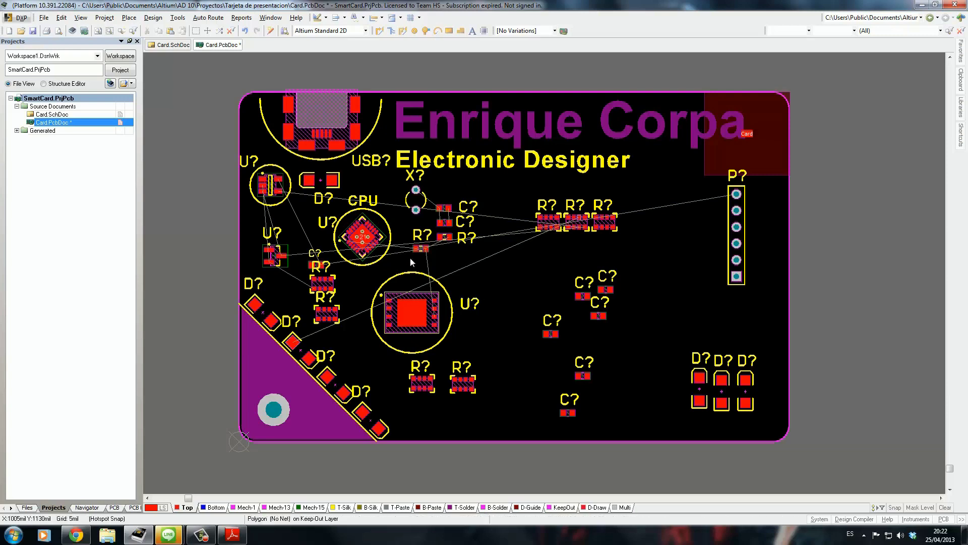
# Examine the component placement and unrouted connections across the card in 2D, and switch back to the Card.SchDoc schematic
pyautogui.moveTo(515, 291); pyautogui.dragTo(526, 301, button='right')
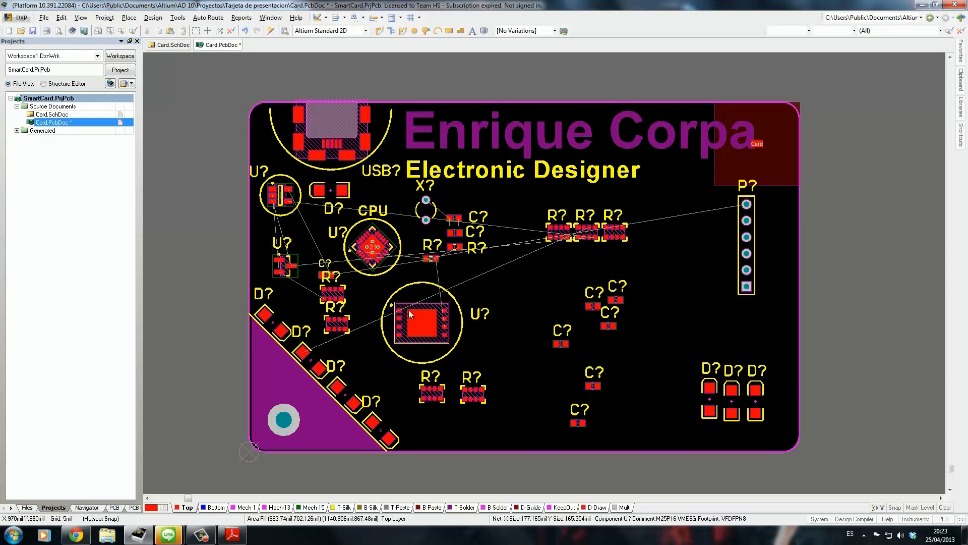
pyautogui.moveTo(485, 340); pyautogui.dragTo(487, 324, button='right')
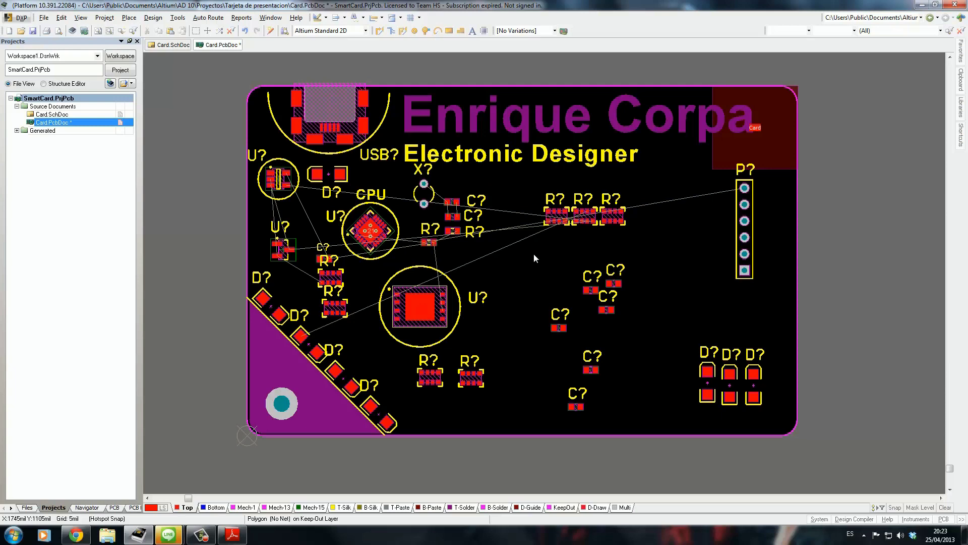
pyautogui.moveTo(804, 162); pyautogui.dragTo(816, 174, button='right')
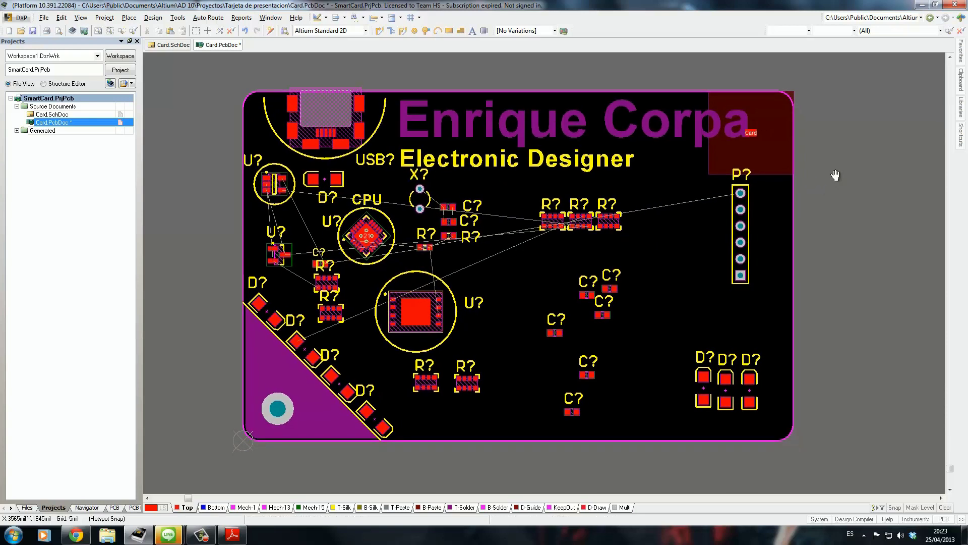
pyautogui.moveTo(836, 175); pyautogui.dragTo(815, 171, button='right')
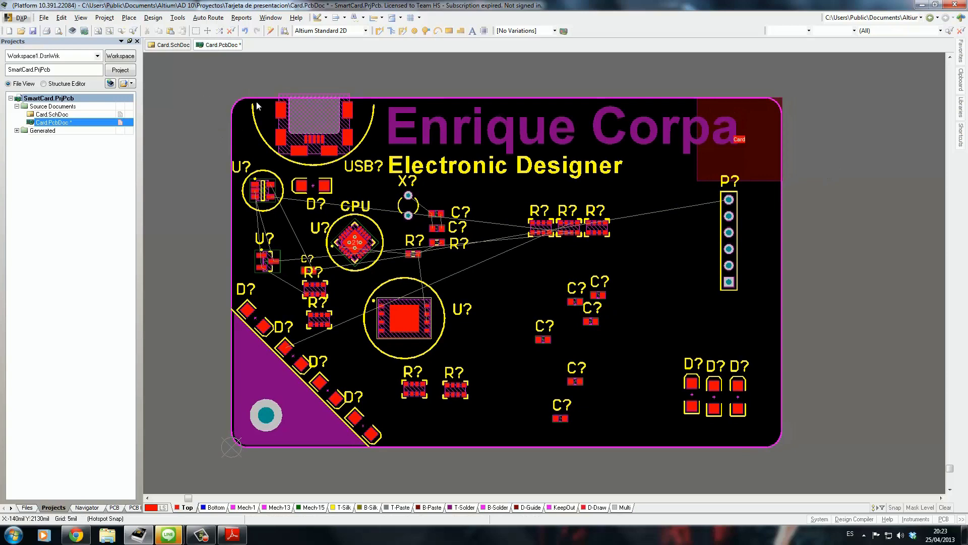
pyautogui.moveTo(826, 187); pyautogui.dragTo(840, 170, button='right')
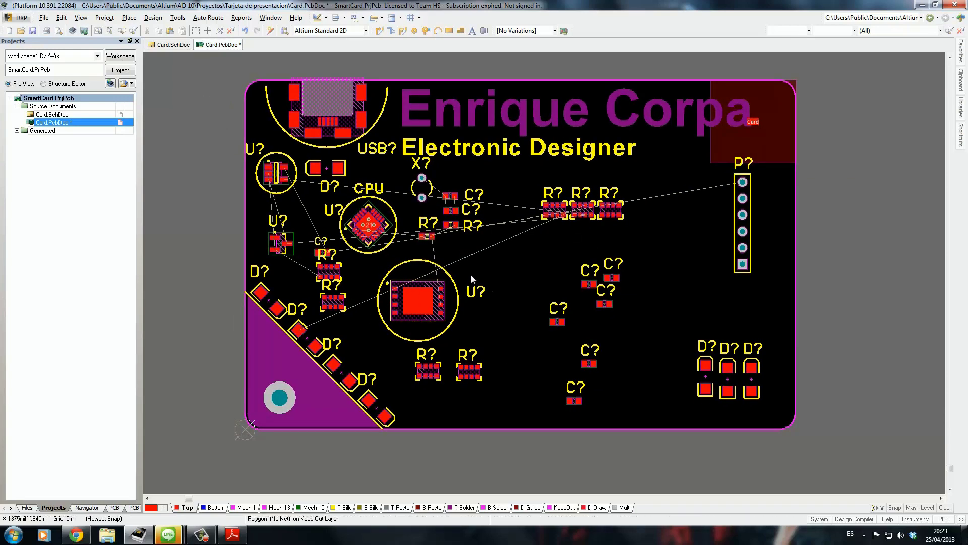
pyautogui.moveTo(210, 194)
pyautogui.mouseDown(button='right')
pyautogui.moveTo(190, 219)
pyautogui.moveTo(199, 210)
pyautogui.mouseUp(button='right')
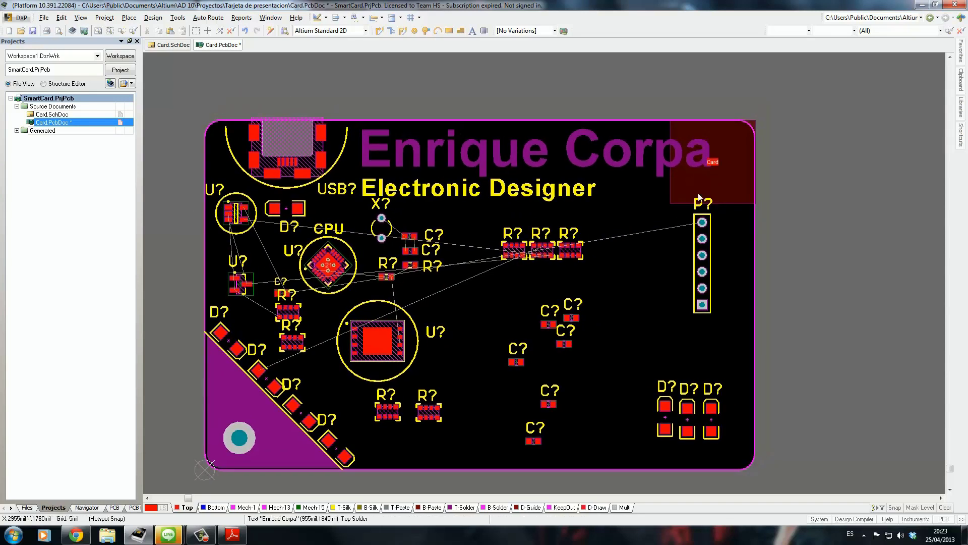
pyautogui.moveTo(772, 261); pyautogui.dragTo(772, 229, button='right')
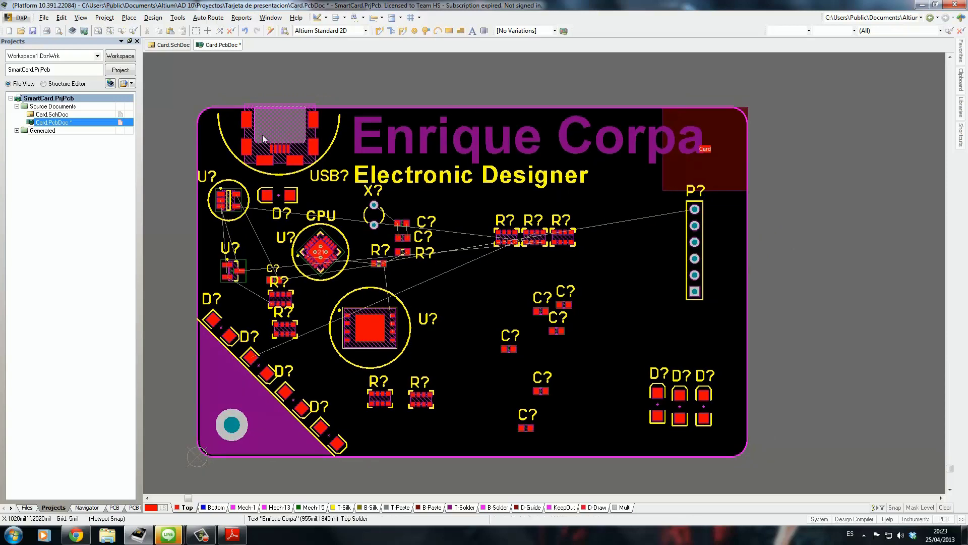
pyautogui.moveTo(174, 226); pyautogui.dragTo(194, 201, button='right')
pyautogui.moveTo(179, 137); pyautogui.dragTo(200, 153, button='right')
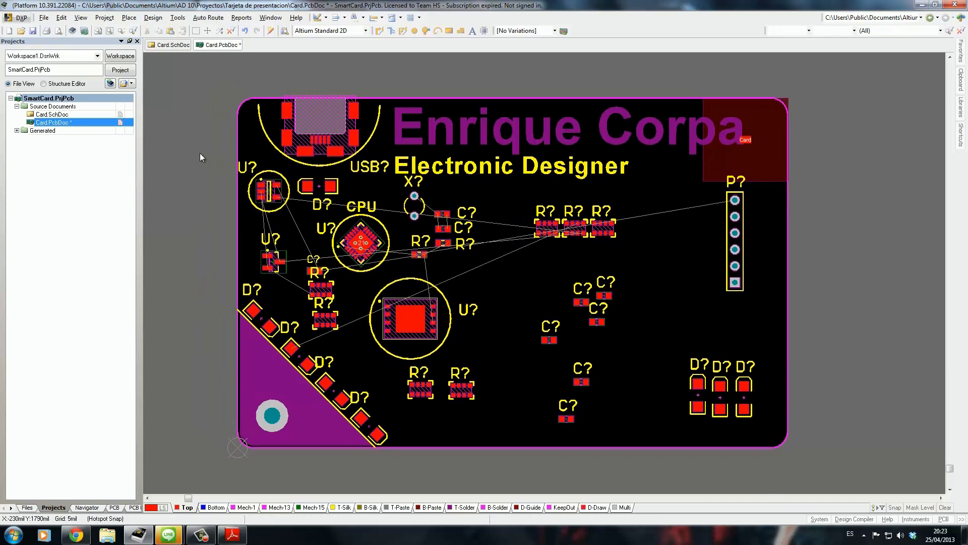
pyautogui.scroll(1, 816, 141)
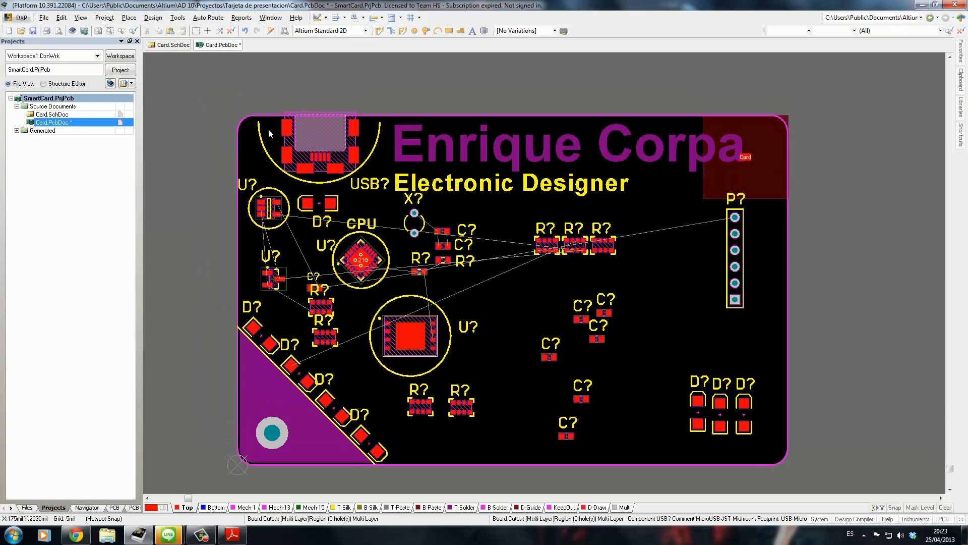
pyautogui.moveTo(826, 298); pyautogui.dragTo(822, 267, button='right')
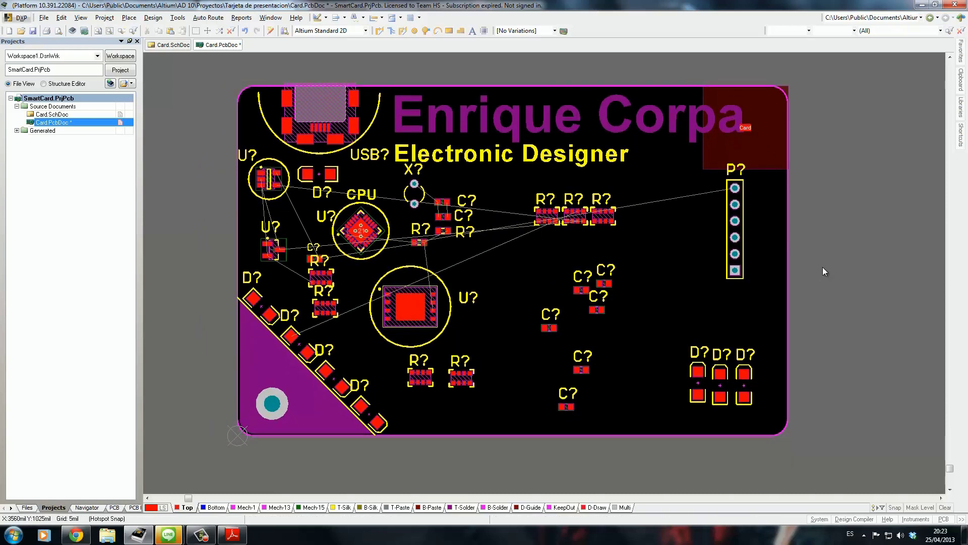
pyautogui.click(165, 45)
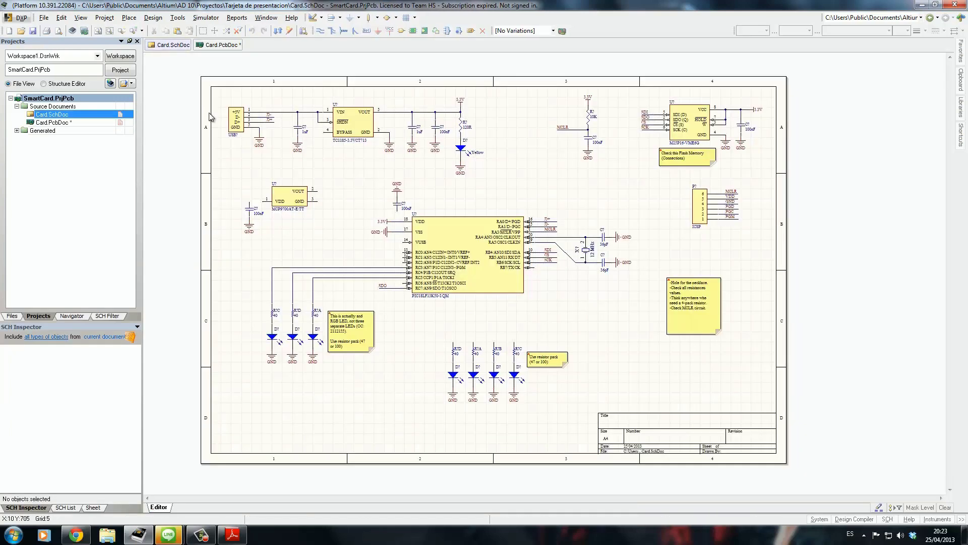